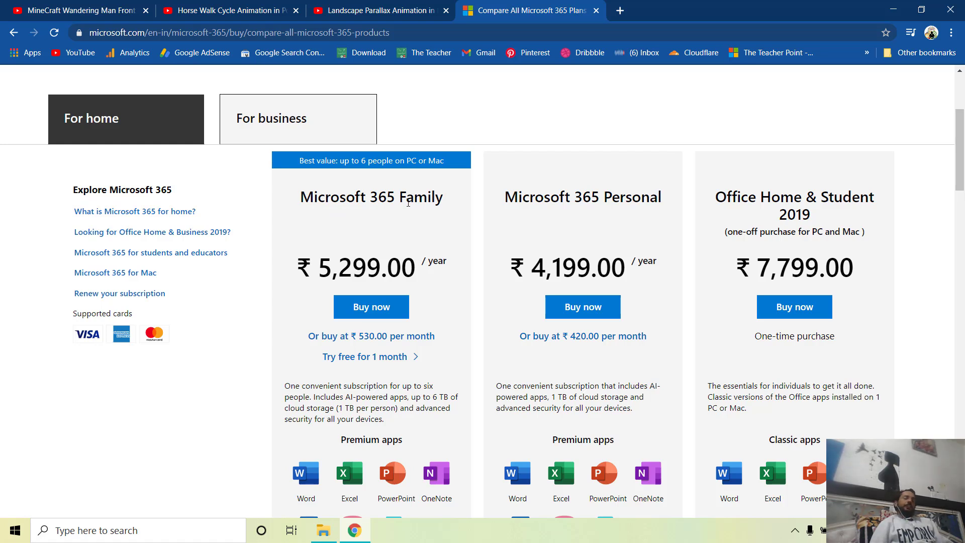
Step: Compare the Microsoft 365 Family, Microsoft 365 Personal and Office Home & Student 2019 plans, including their premium and classic apps
mouse_move(355, 531)
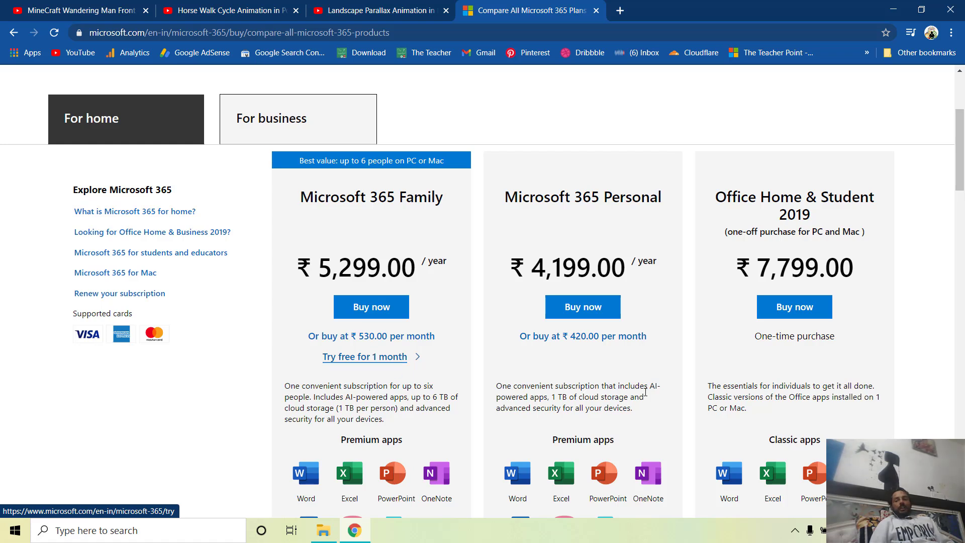
left_click_drag(720, 196, 867, 247)
left_click(877, 263)
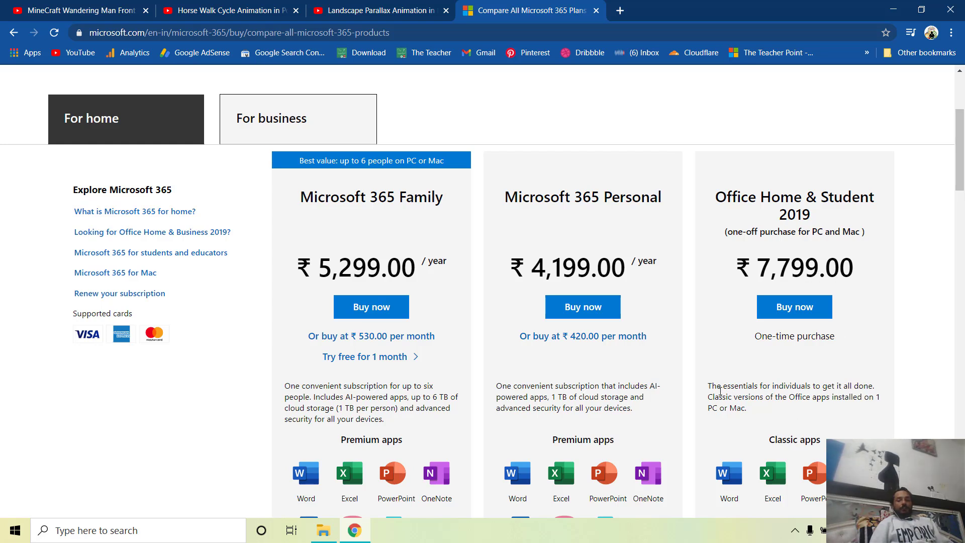
left_click_drag(716, 397, 766, 396)
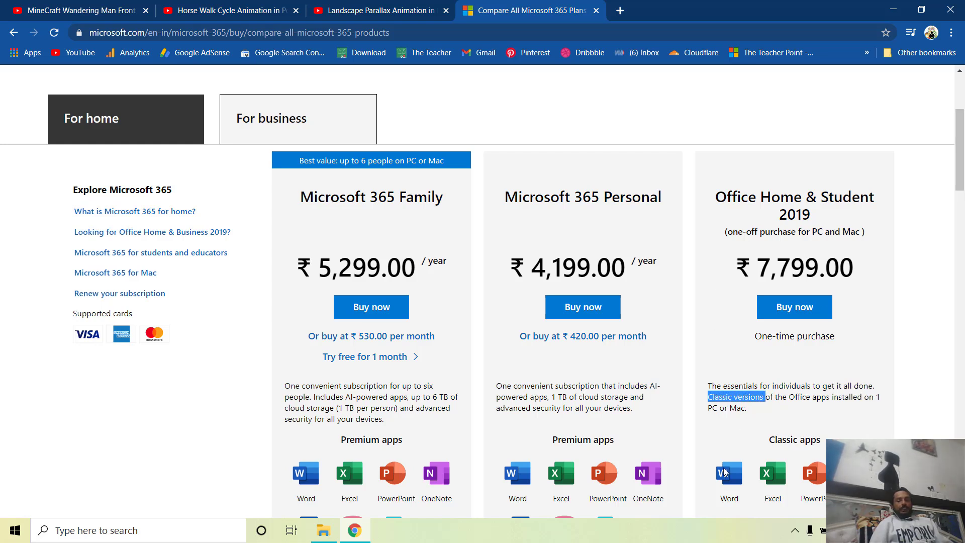
scroll(724, 471, "down", 1)
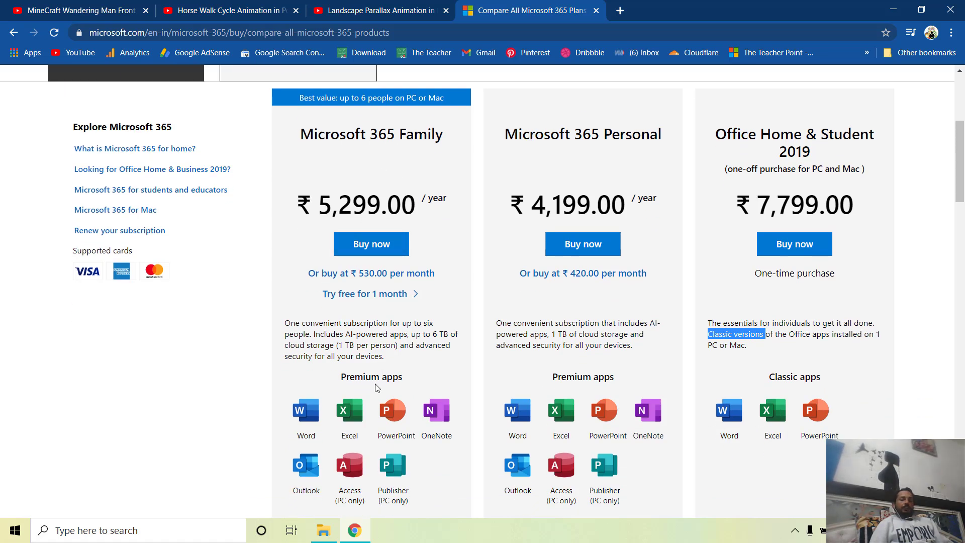
scroll(378, 387, "down", 1)
left_click_drag(344, 312, 408, 314)
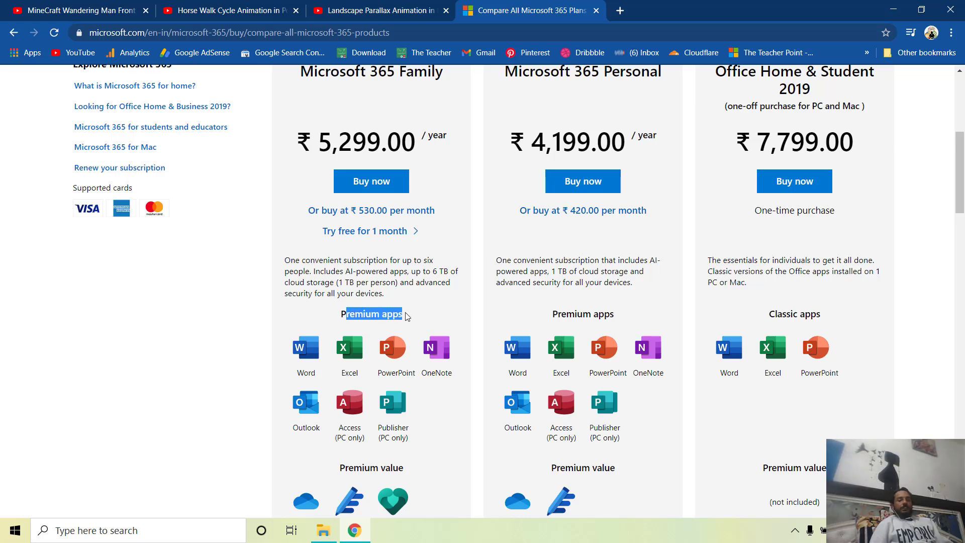
left_click(427, 319)
Step: Launch PowerPoint with a new presentation and look over the commands for inserting content
left_click(15, 530)
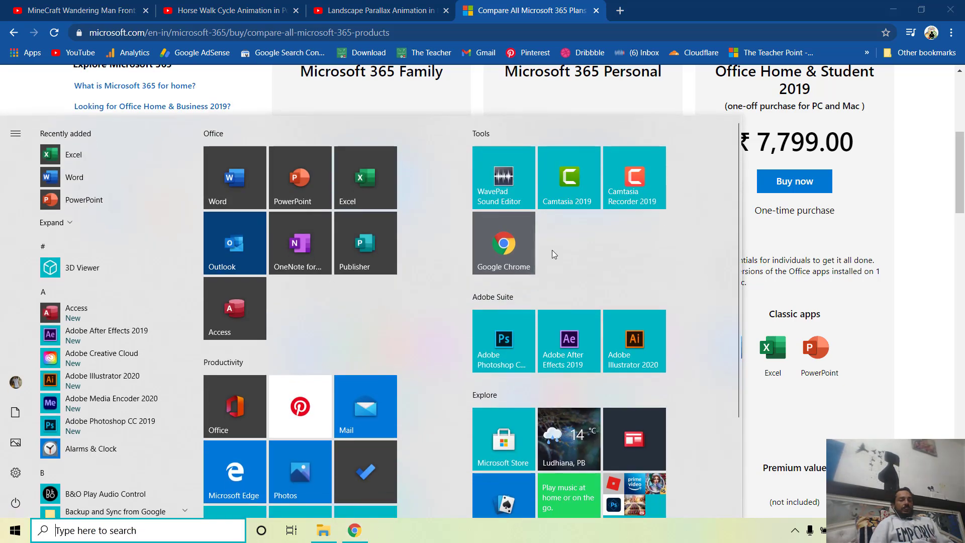
left_click(297, 189)
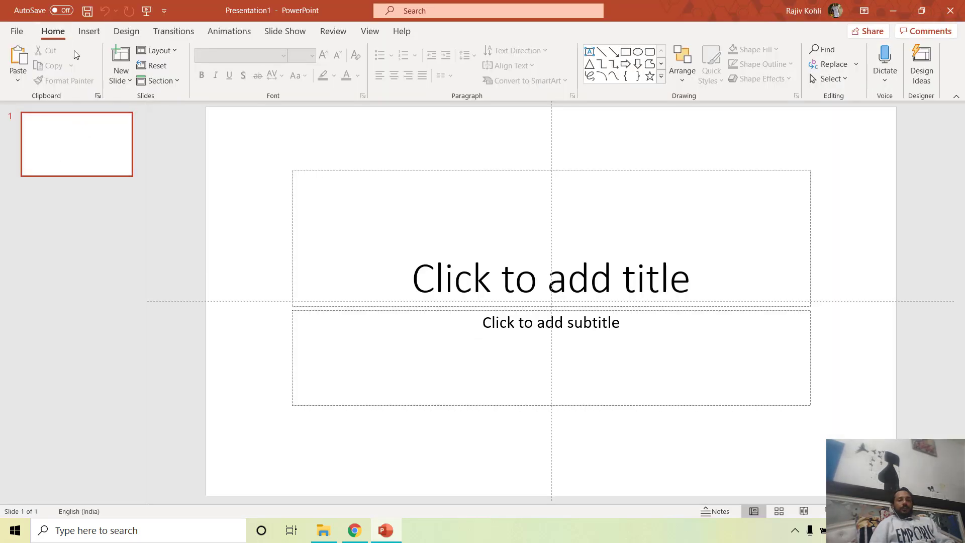
left_click(92, 34)
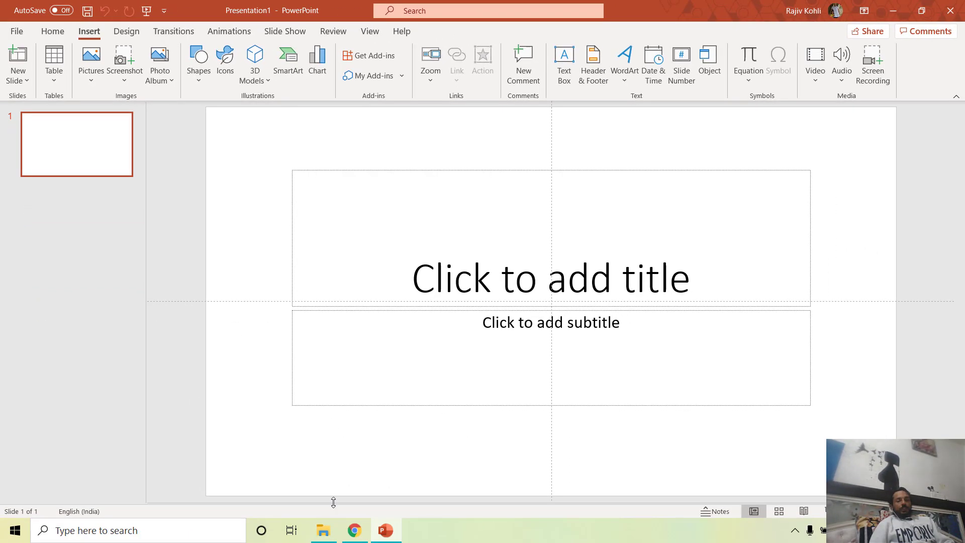
left_click(383, 169)
left_click(398, 150)
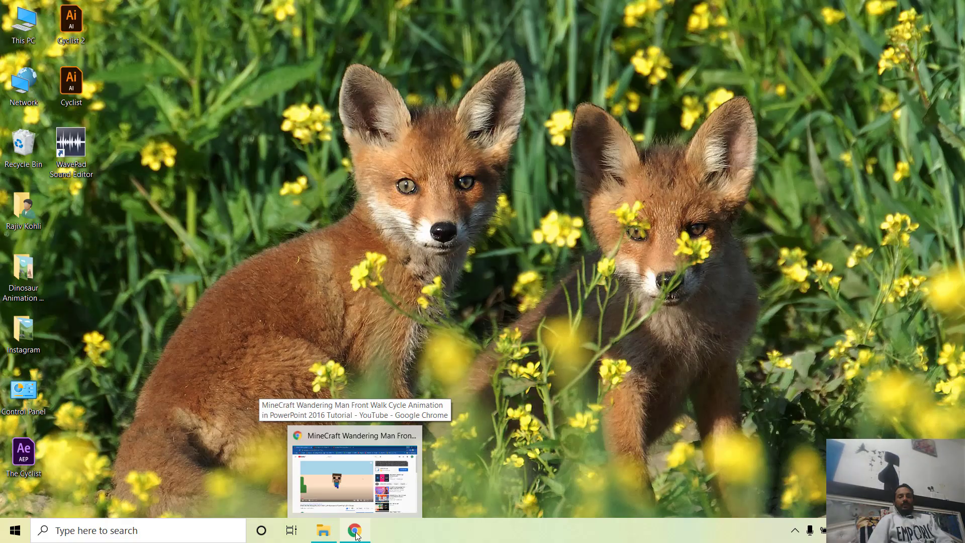
Step: Switch to Chrome and view the Minecraft front walk, horse walk cycle and landscape parallax animation tutorials
left_click(356, 536)
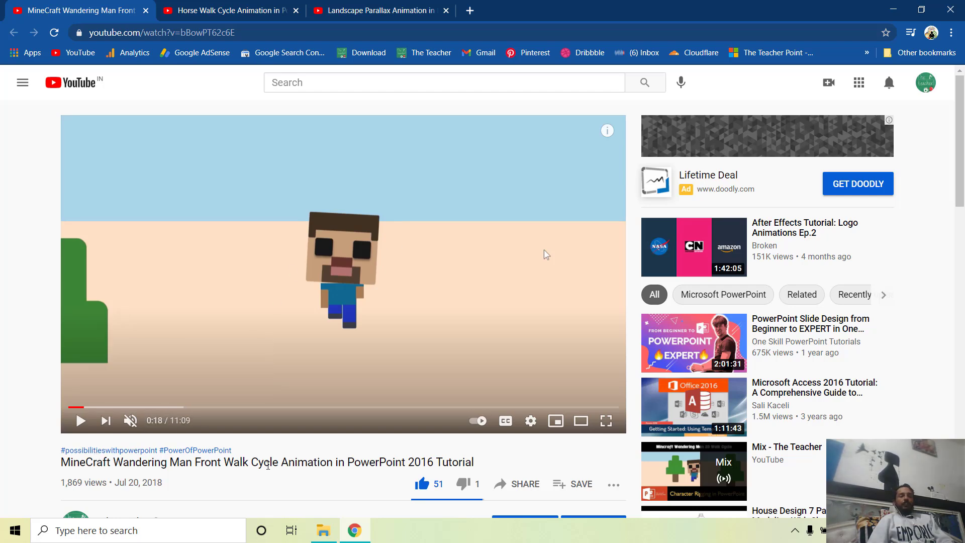
left_click(202, 11)
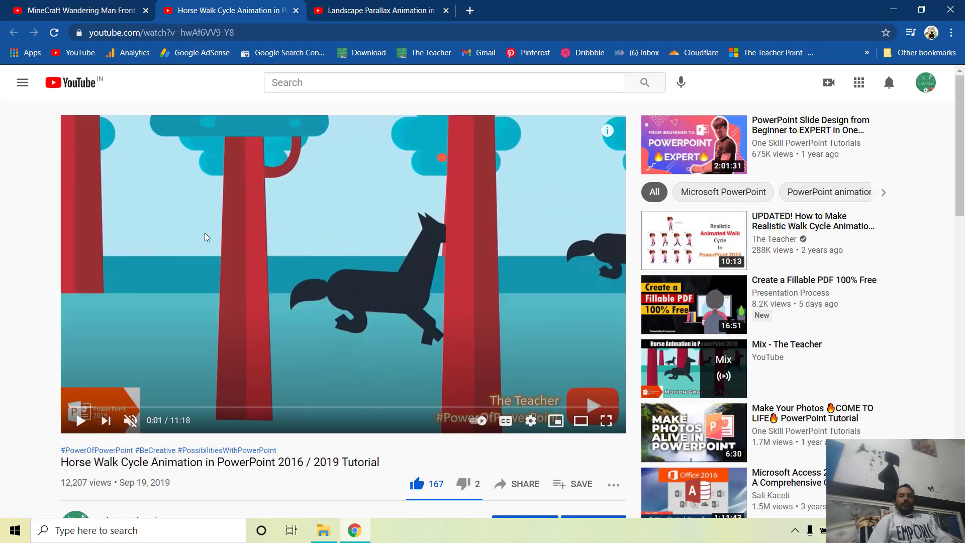
left_click(391, 4)
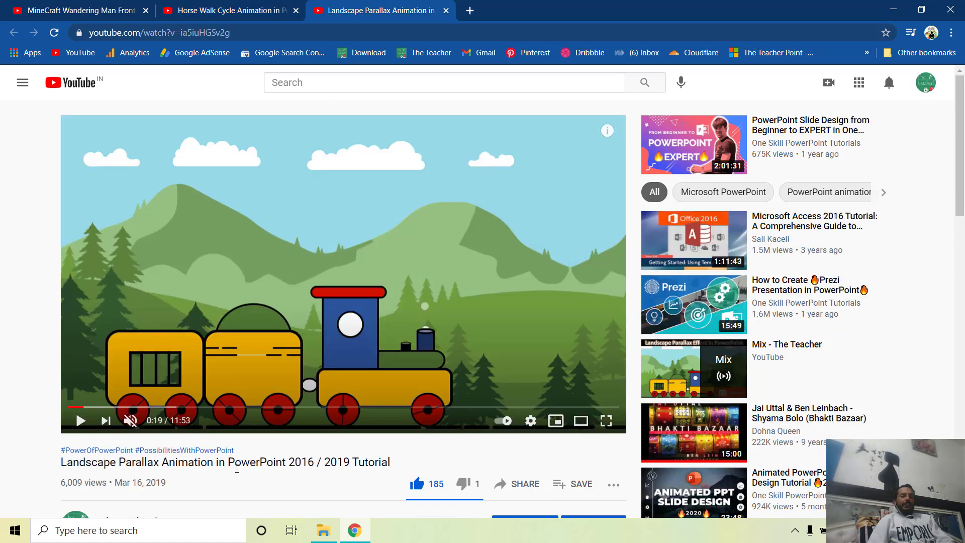
Step: Open the Dinosaur in Jungle Animation presentation from the Dinosaur Animation in PowerPoint folder
left_click(324, 533)
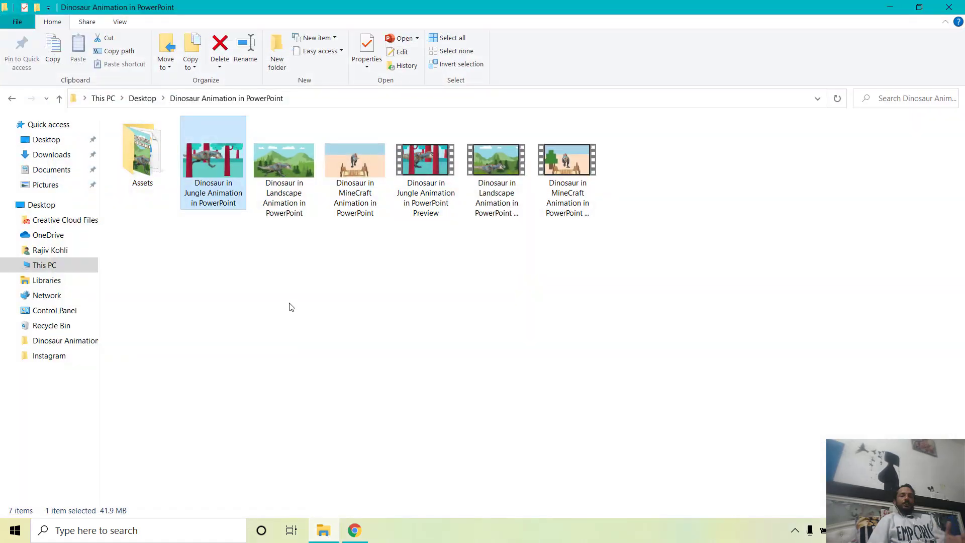
double_click(212, 161)
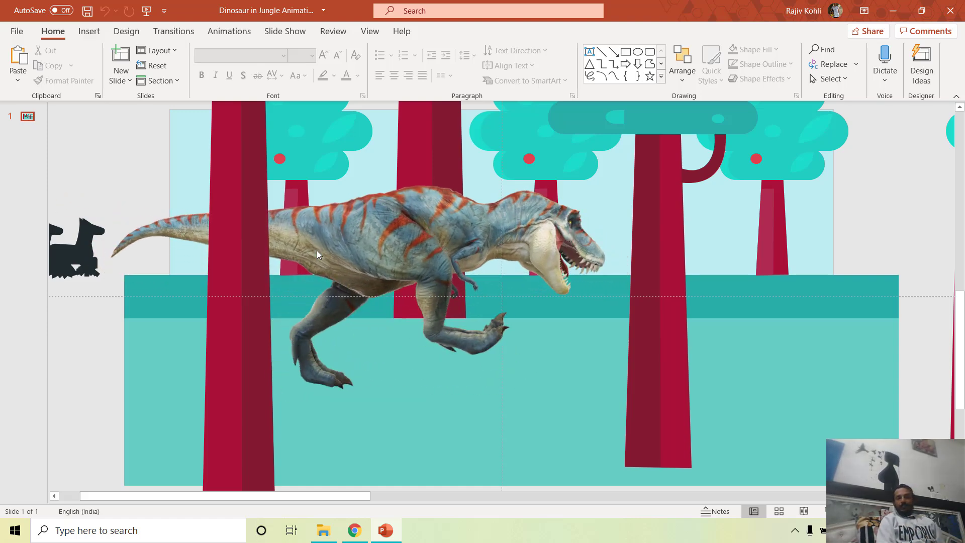
Step: Create a new presentation and apply the Blank layout to its slide
key("ctrl+n")
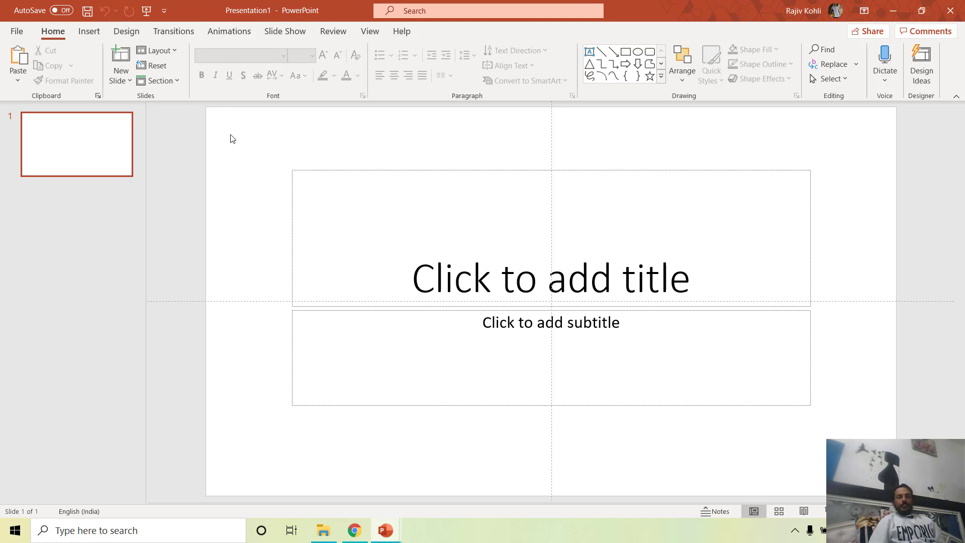
left_click(153, 55)
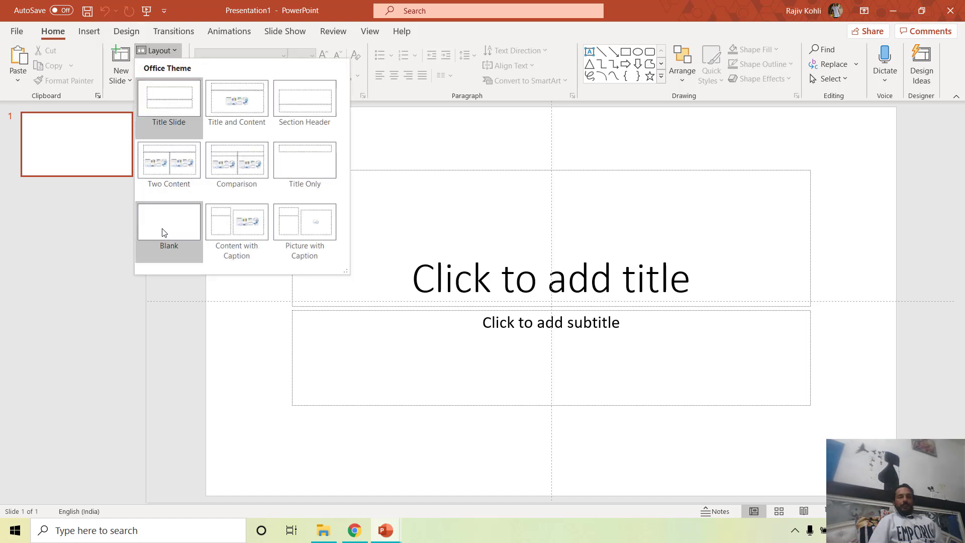
left_click(168, 223)
left_click(90, 33)
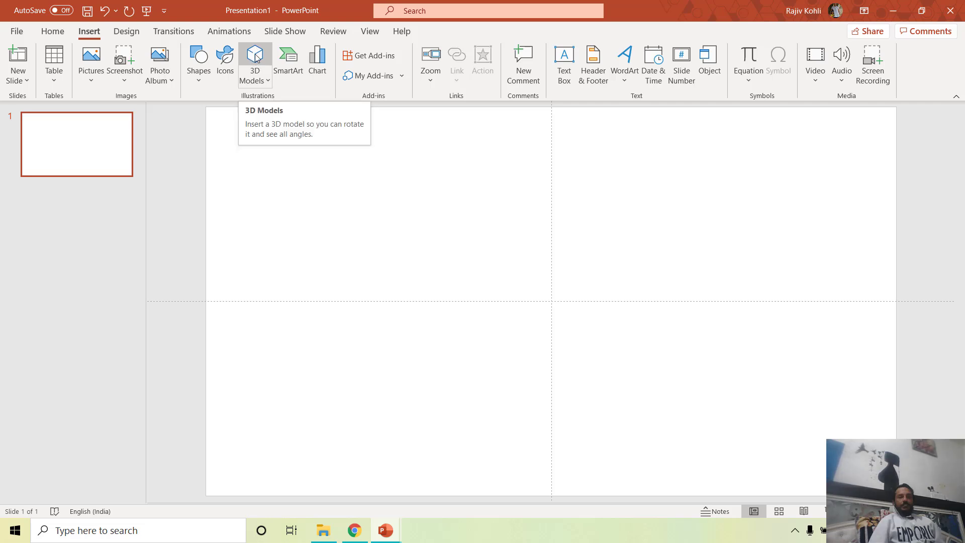
left_click(258, 83)
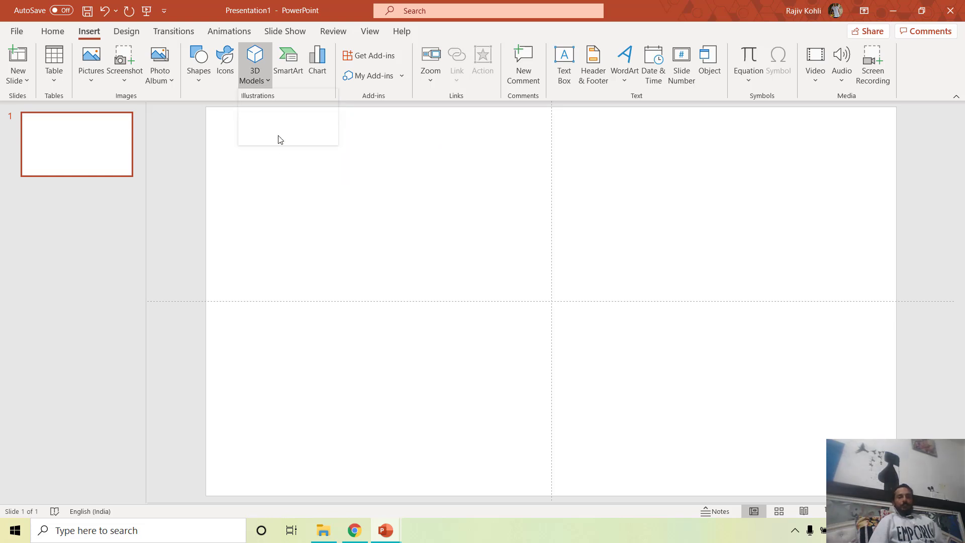
left_click(279, 135)
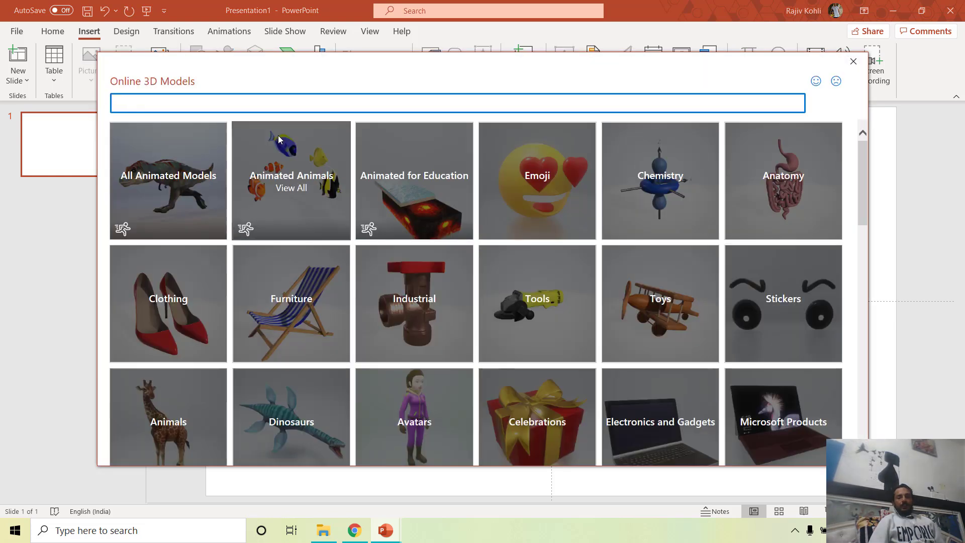
key("Escape")
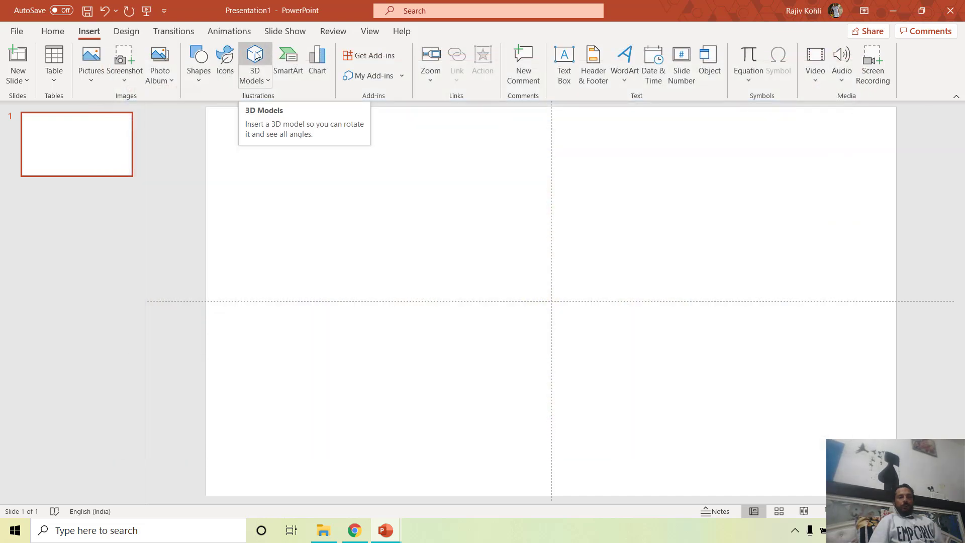
Step: Insert the animated parrot from the Animated Animals category of the online 3D models
left_click(256, 58)
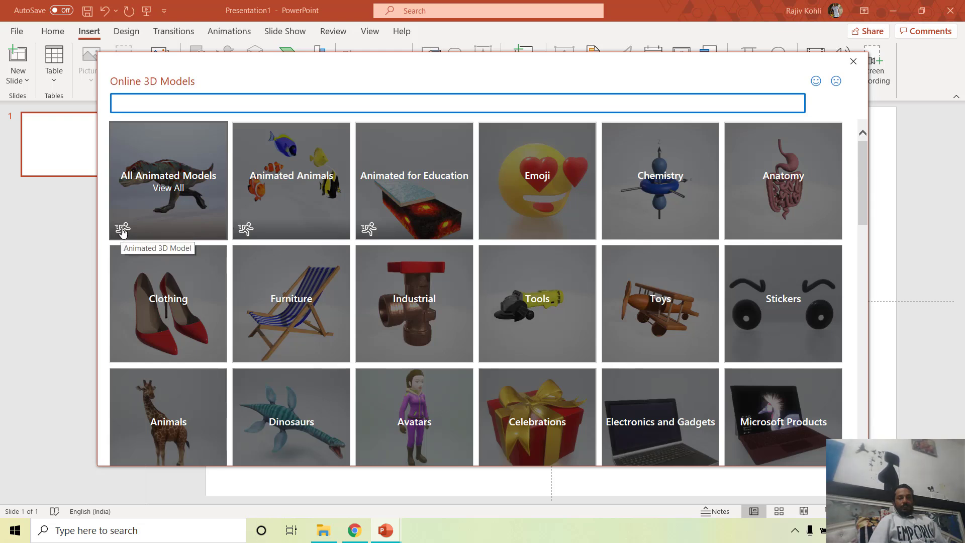
left_click(294, 215)
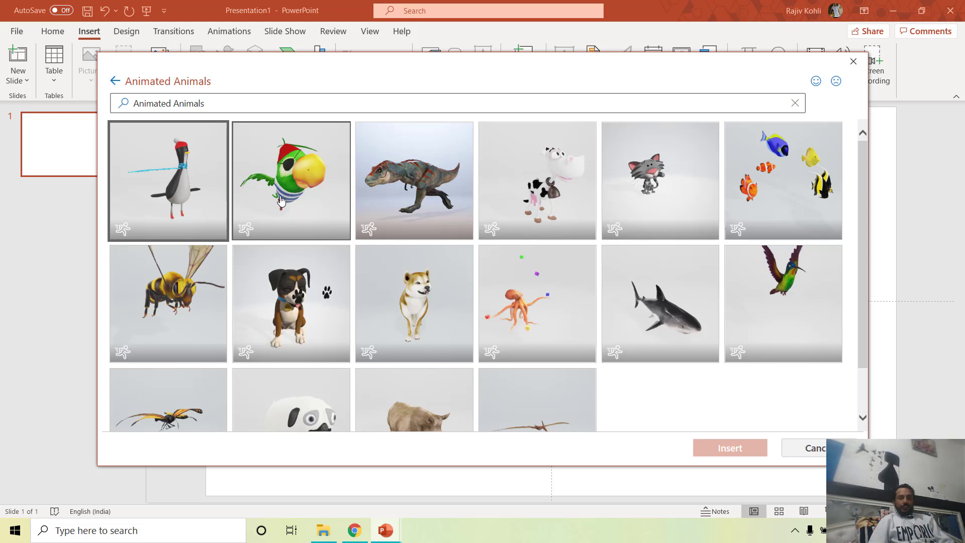
left_click(281, 200)
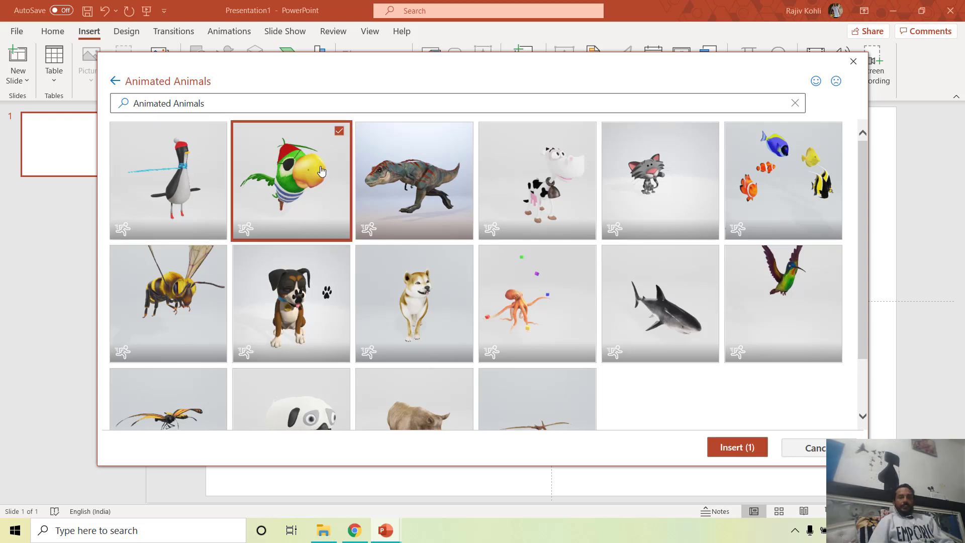
left_click(737, 447)
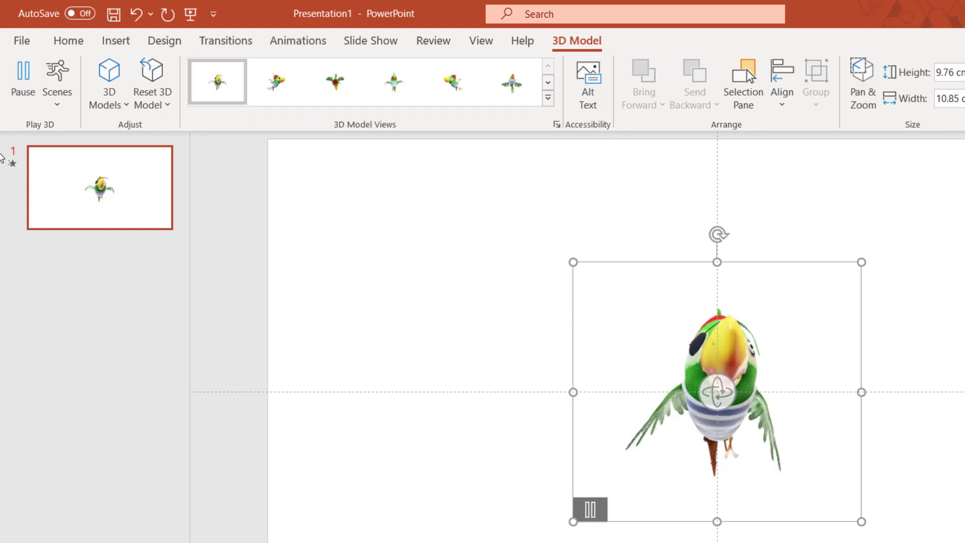
Step: Pause and resume the parrot's built-in 3D animation, also using the control on the model itself
left_click(23, 75)
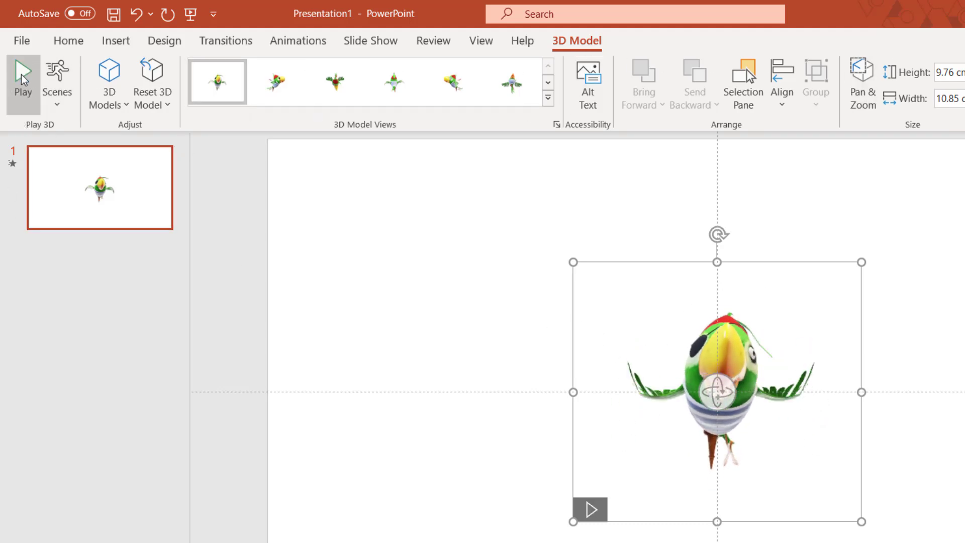
left_click(23, 75)
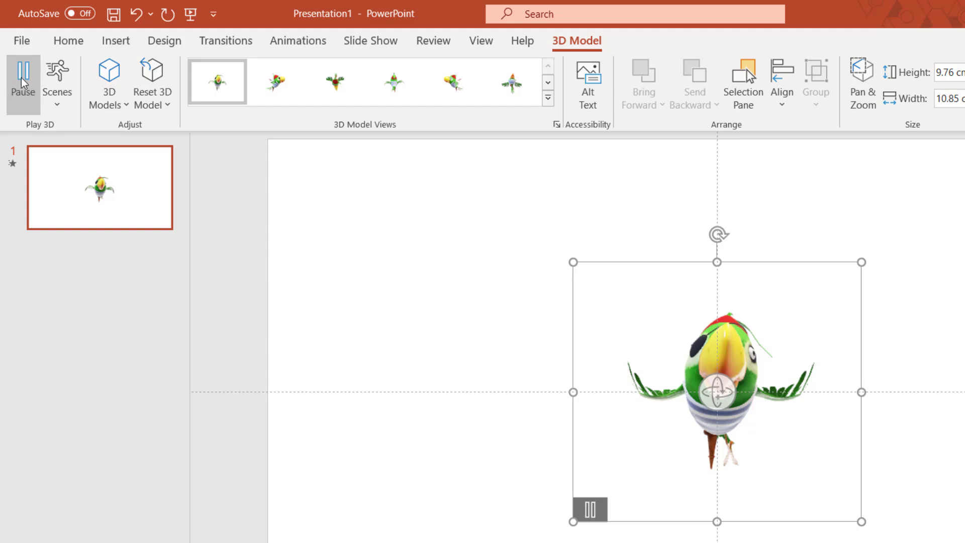
left_click(591, 510)
left_click(591, 510)
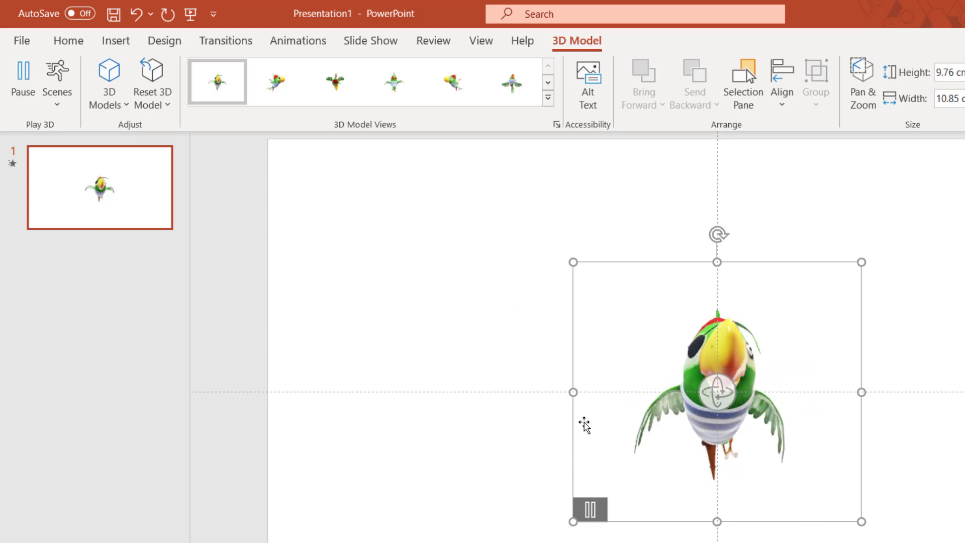
Step: Apply a preset 3D model view that shows the parrot from behind
left_click(548, 98)
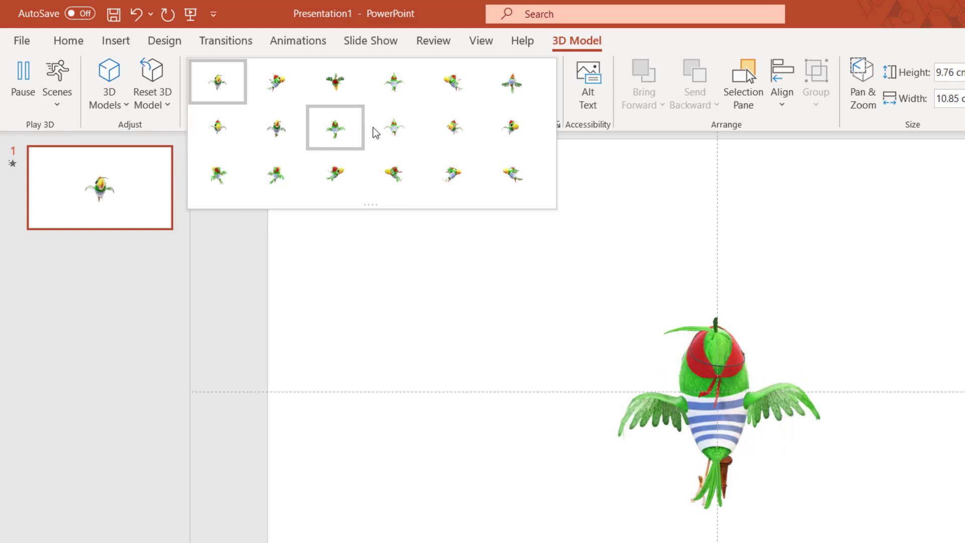
left_click(391, 128)
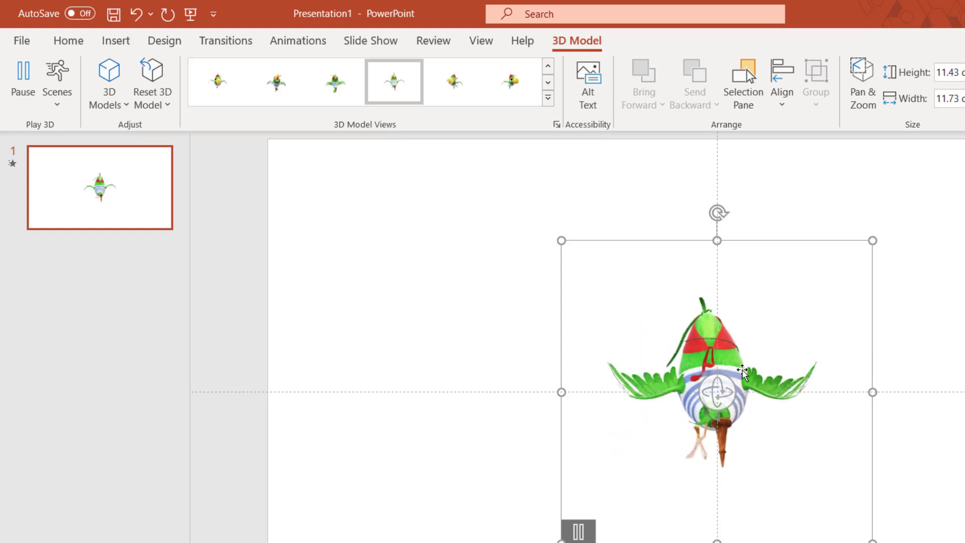
Step: Rotate the parrot freely in 3D, move it to the left of the slide's centre and tilt it clockwise
left_click_drag(716, 395, 715, 396)
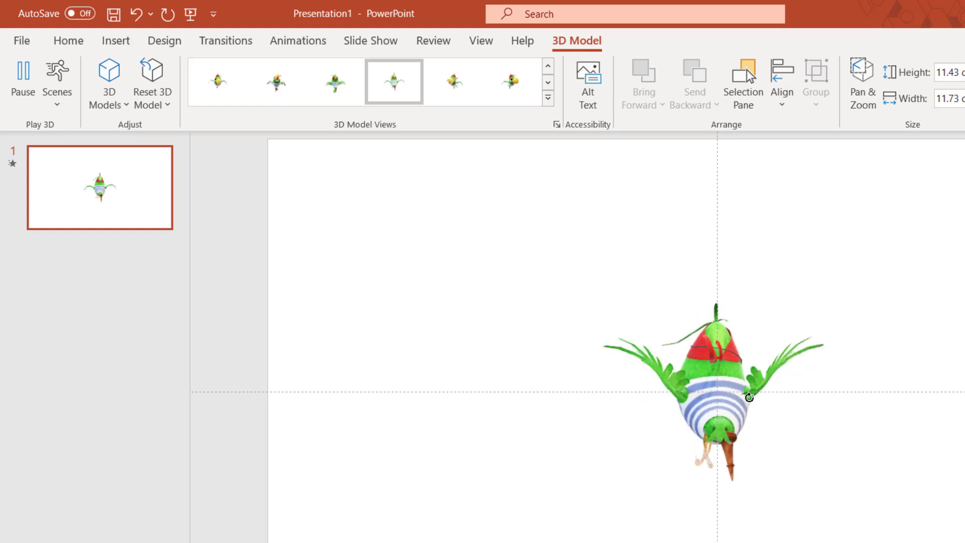
left_click_drag(832, 398, 908, 301)
left_click_drag(759, 220, 599, 505)
left_click_drag(691, 371, 502, 348)
left_click_drag(530, 151, 581, 164)
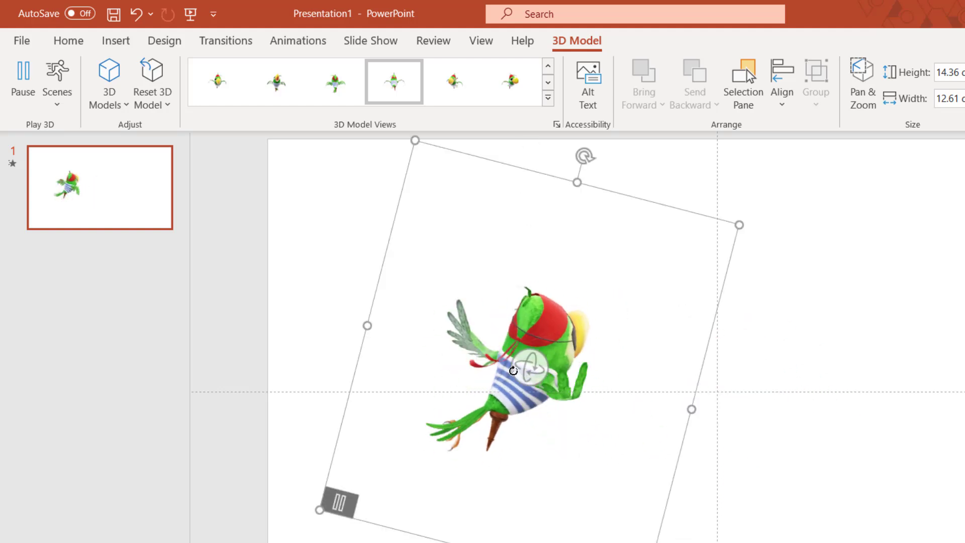
left_click(832, 370)
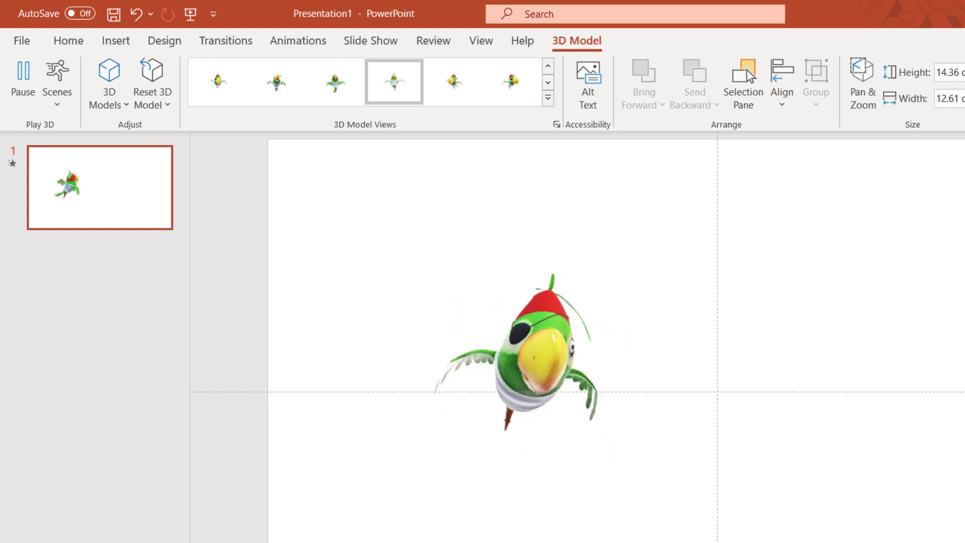
Step: Delete the parrot model from the slide
left_click(465, 384)
key("Delete")
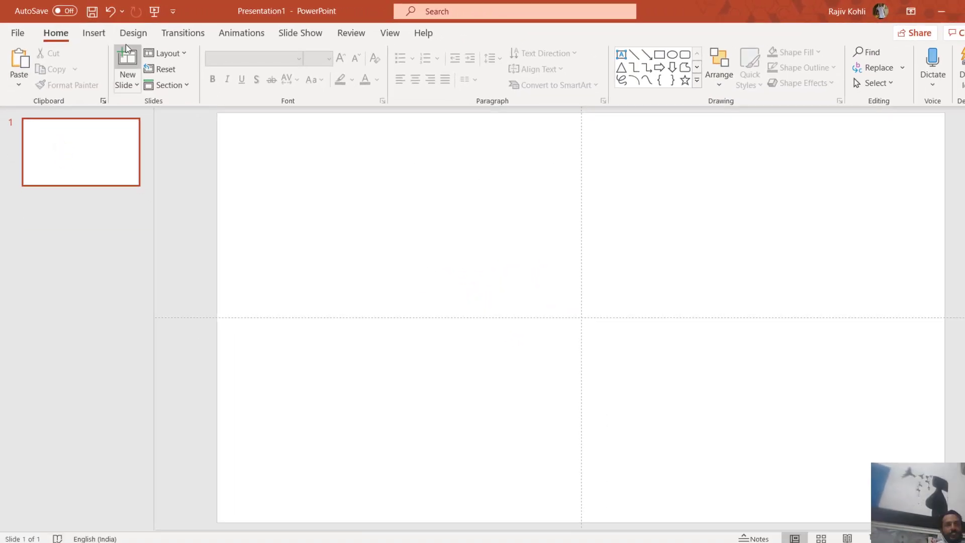
Step: Insert the tyrannosaurus from the All Animated Models category of online 3D models and rotate it to a side view facing right
left_click(103, 35)
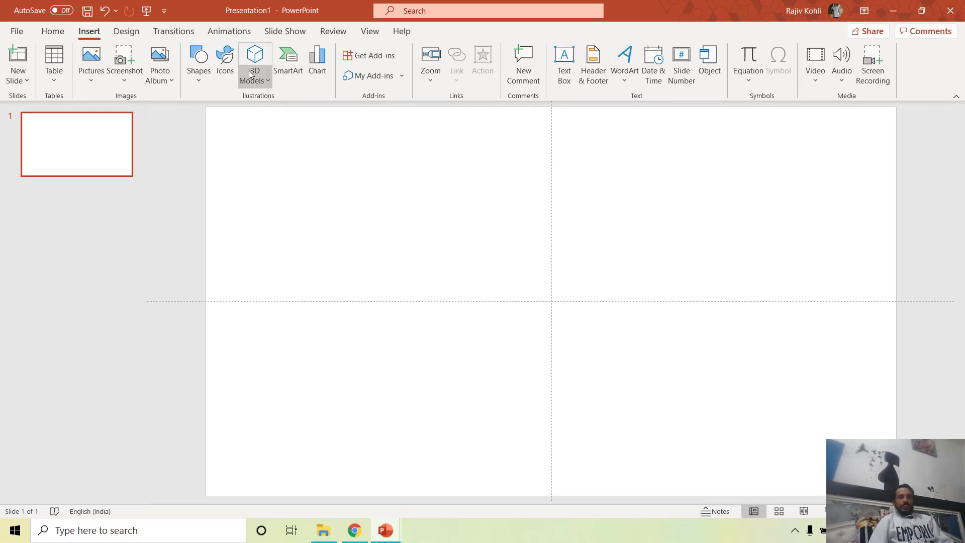
left_click(252, 74)
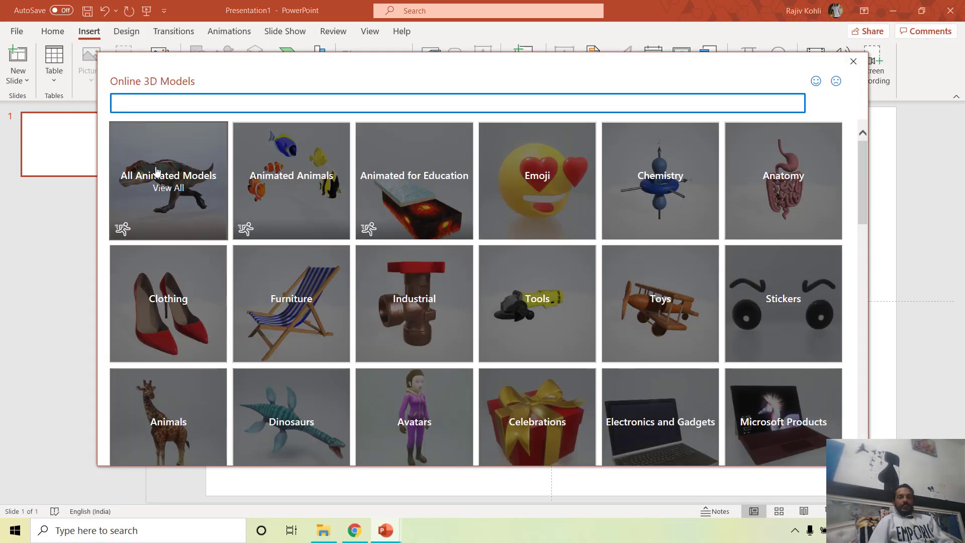
left_click(157, 172)
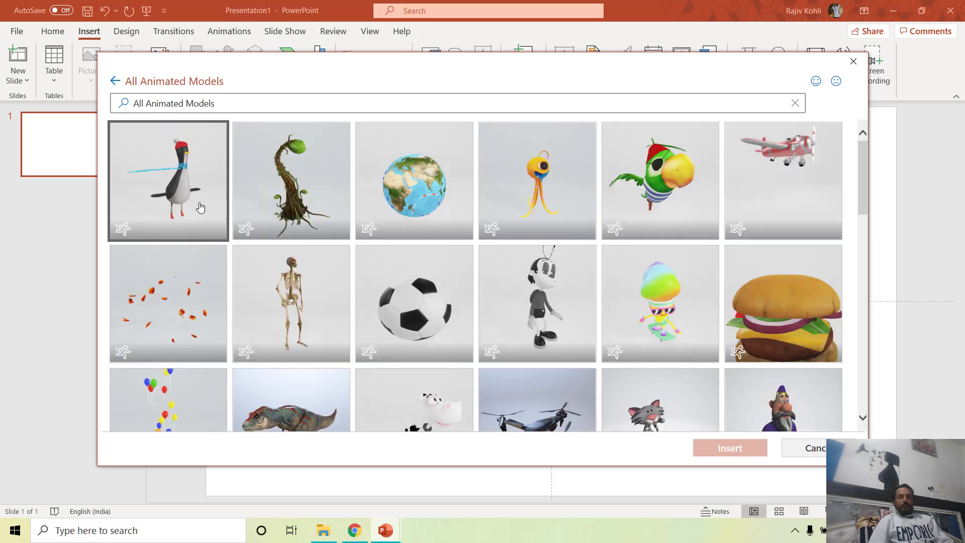
scroll(487, 272, "down", 2)
left_click(305, 334)
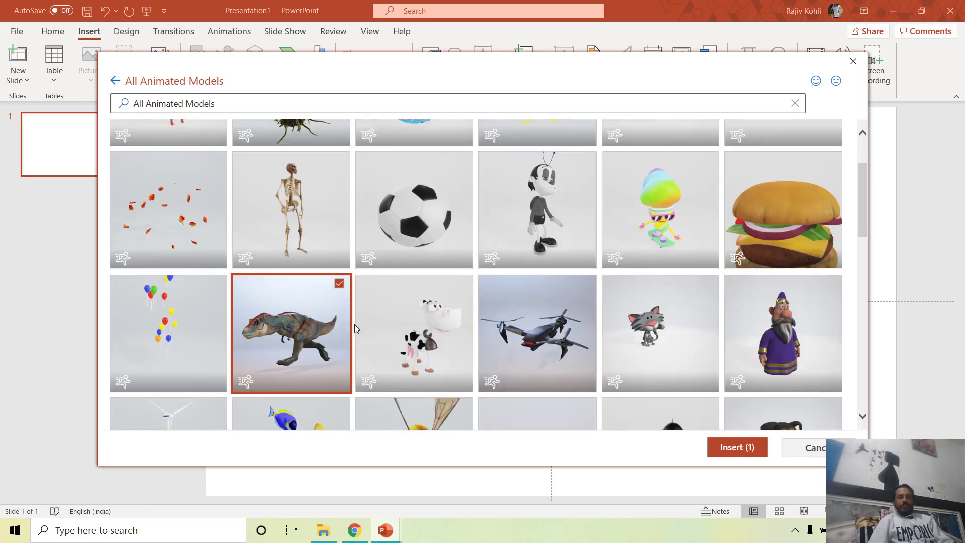
left_click(751, 448)
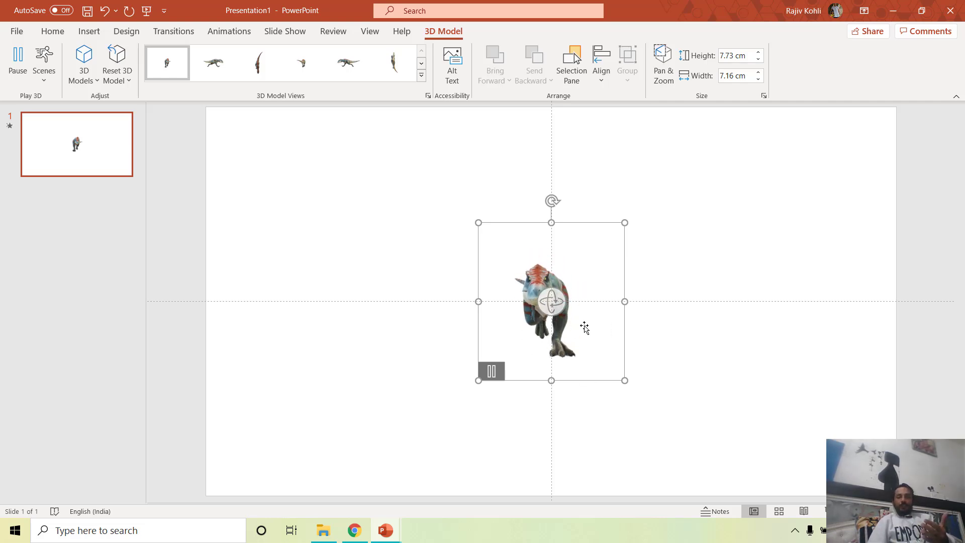
left_click_drag(558, 309, 568, 310)
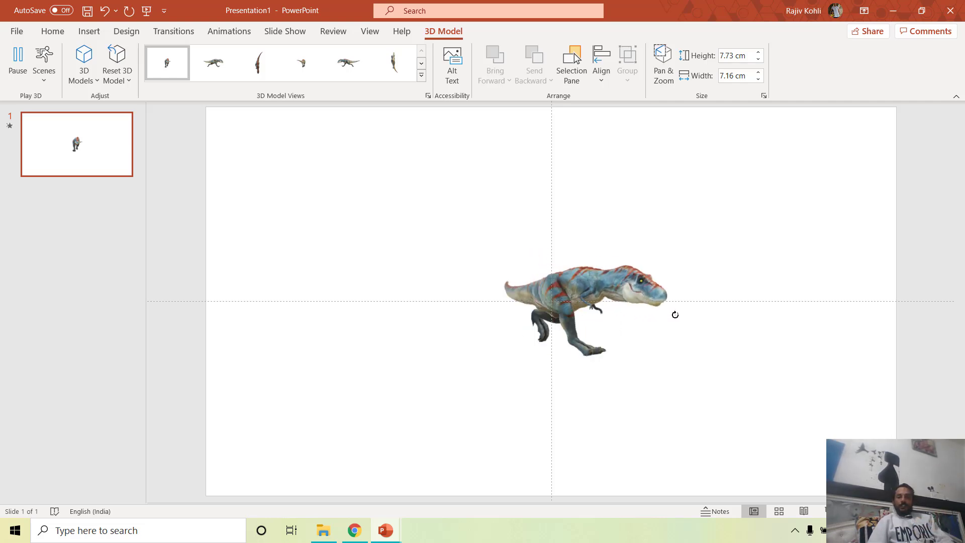
left_click_drag(721, 304, 720, 309)
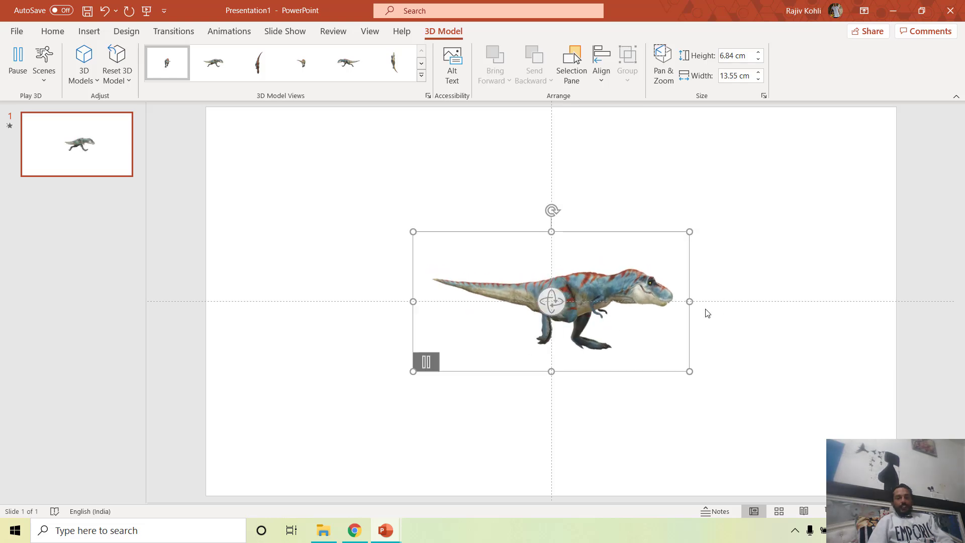
Step: Open the MineCraft, Jungle and Landscape dinosaur presentations from the Dinosaur Animation in PowerPoint folder in File Explorer
left_click(322, 531)
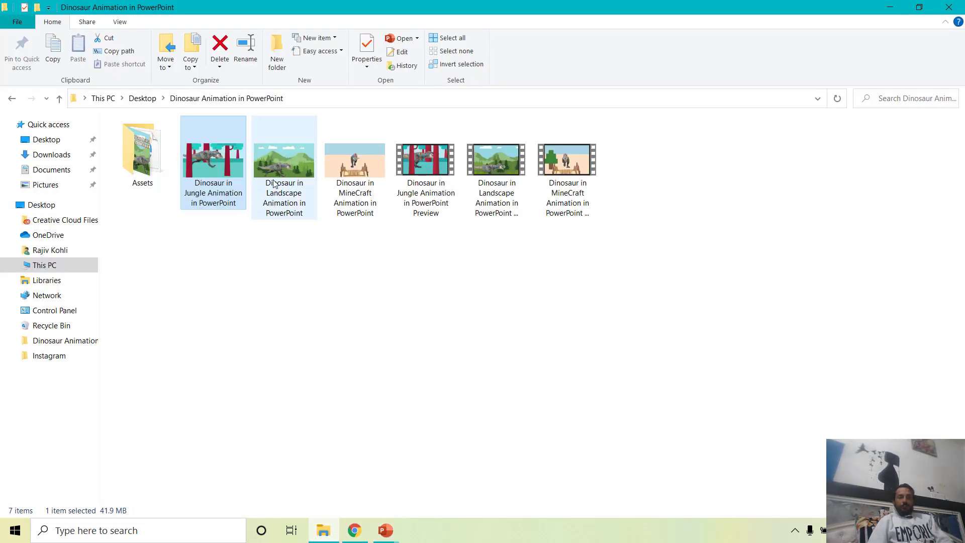
double_click(346, 168)
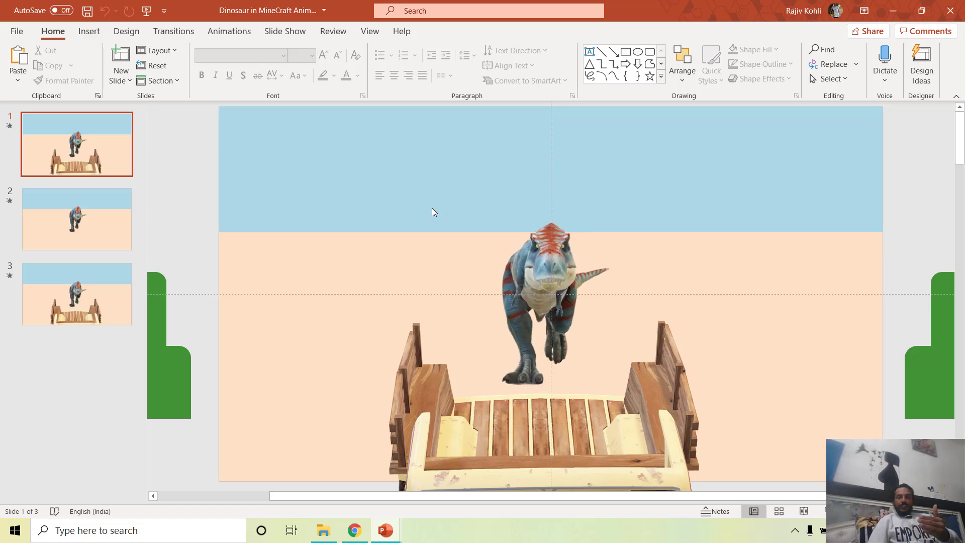
left_click(323, 531)
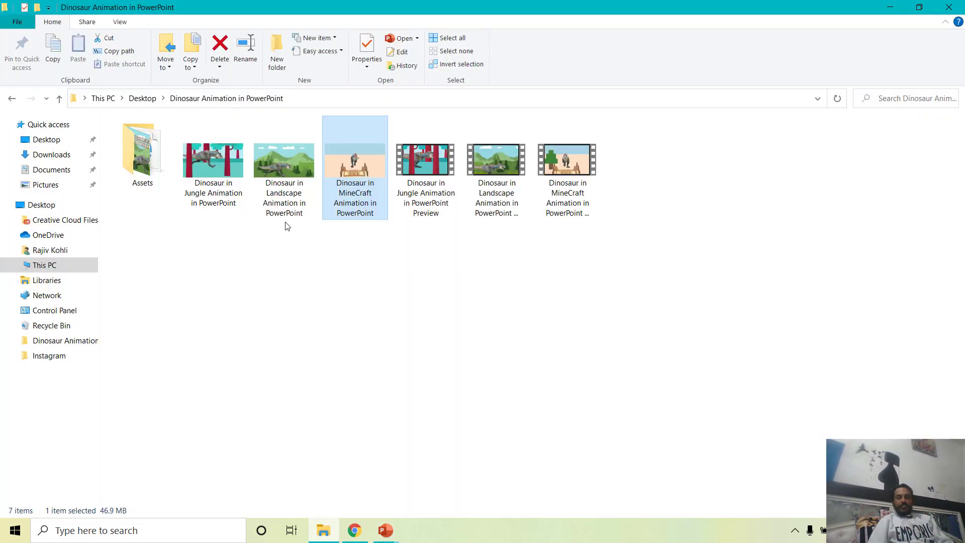
double_click(210, 168)
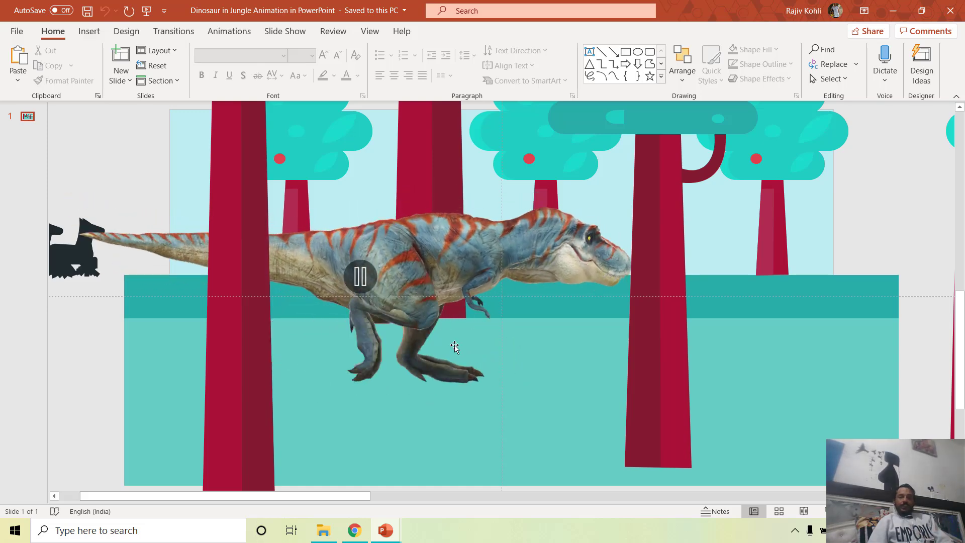
key("alt+Tab")
double_click(283, 161)
Step: Switch to the Dinosaur in MineCraft presentation, look through its second and third slides and return to the first
mouse_move(384, 533)
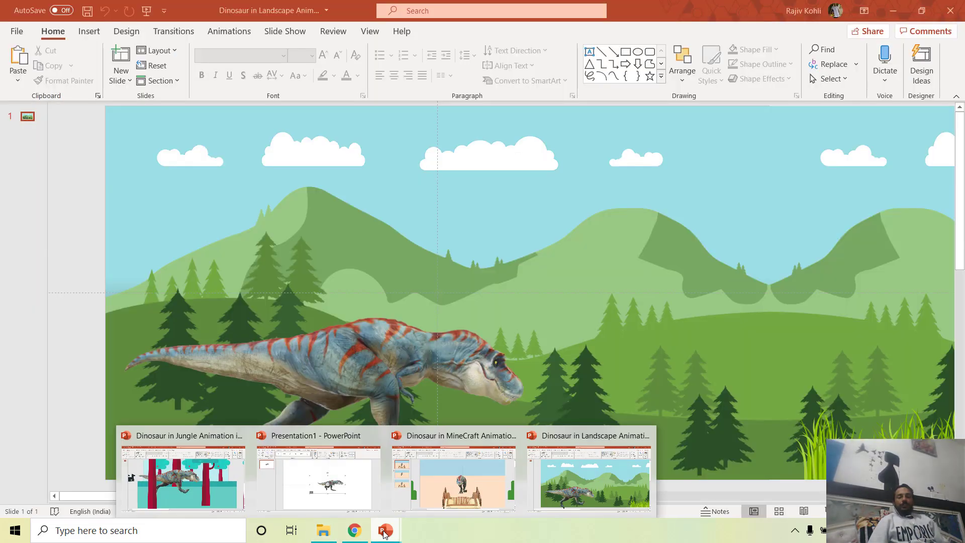
left_click(464, 471)
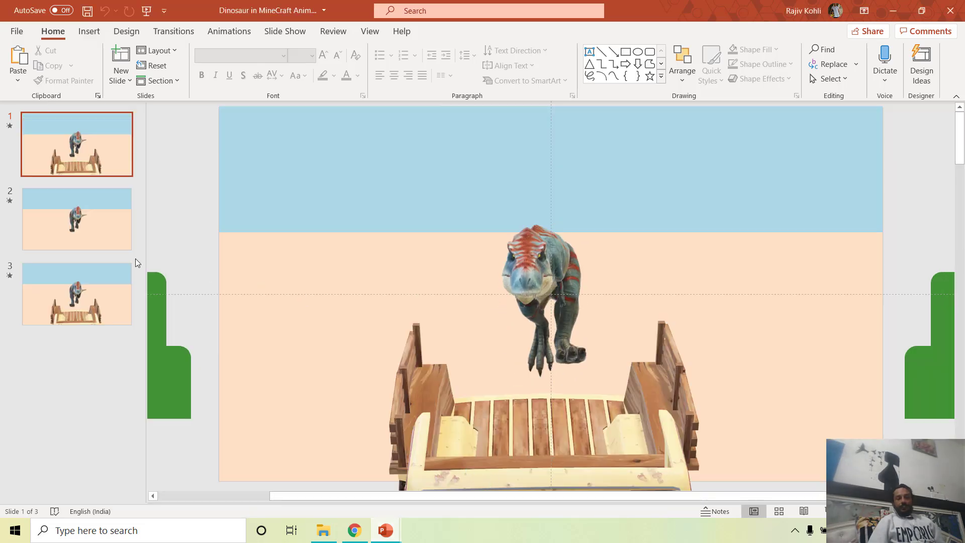
left_click(80, 226)
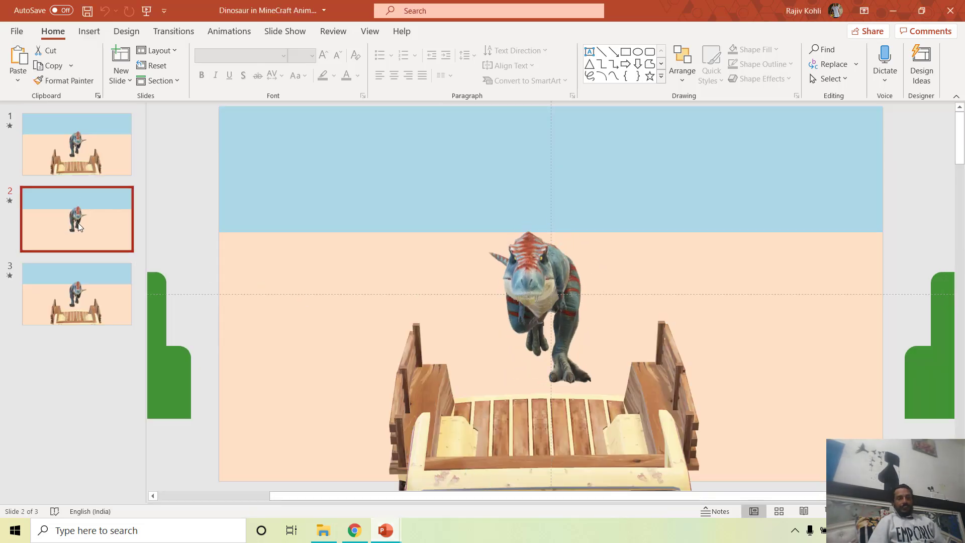
left_click(65, 296)
left_click(99, 132)
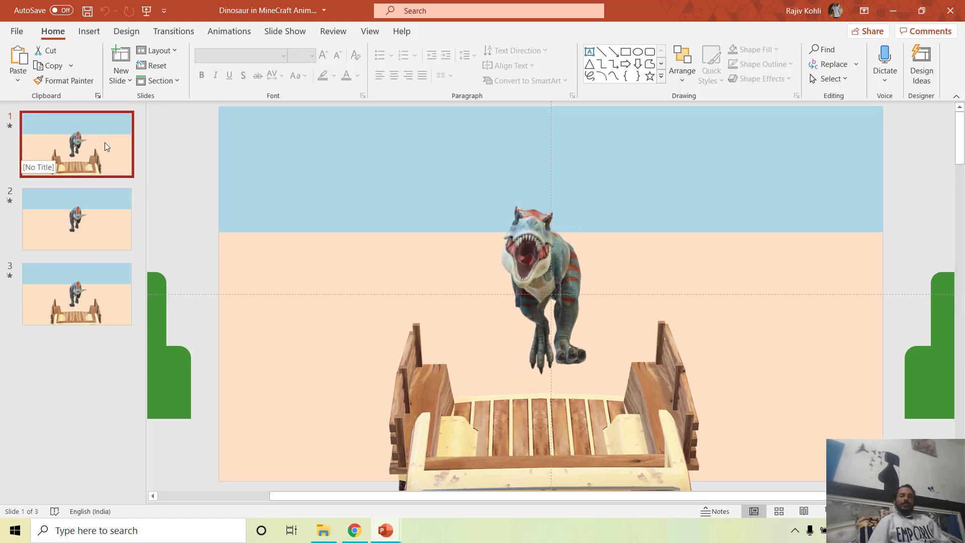
Step: Display the animation list of slide 1 and select the play effects of its four audio clips
left_click(229, 31)
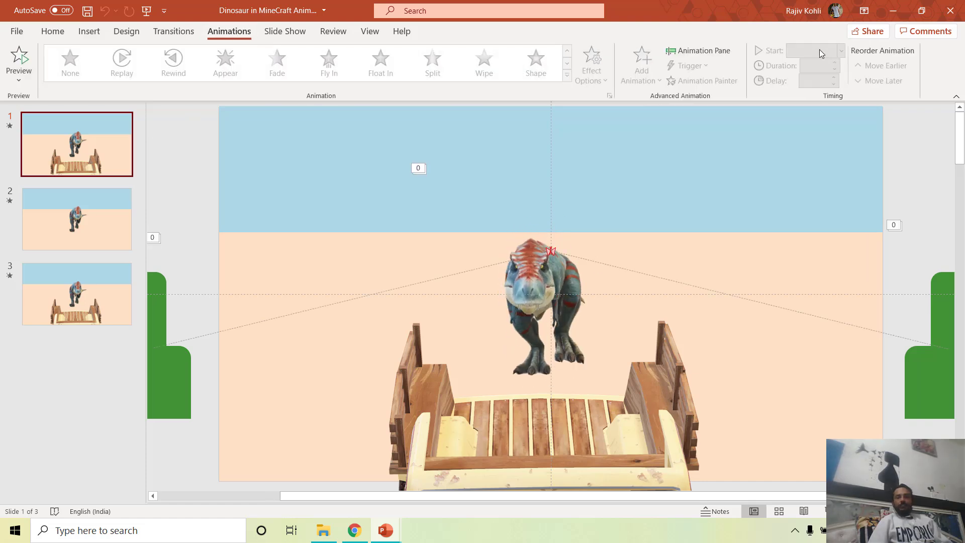
left_click(710, 52)
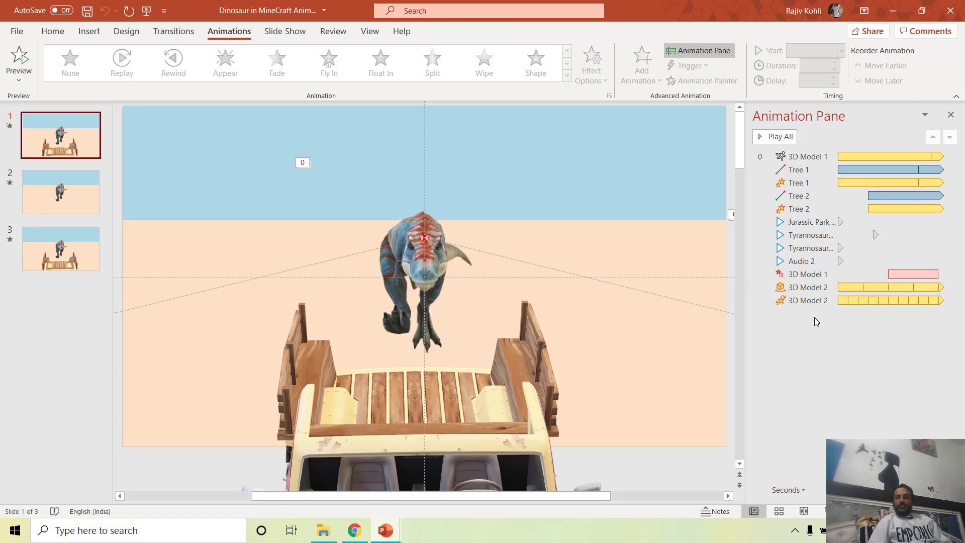
left_click(812, 222)
left_click(811, 235, "shift")
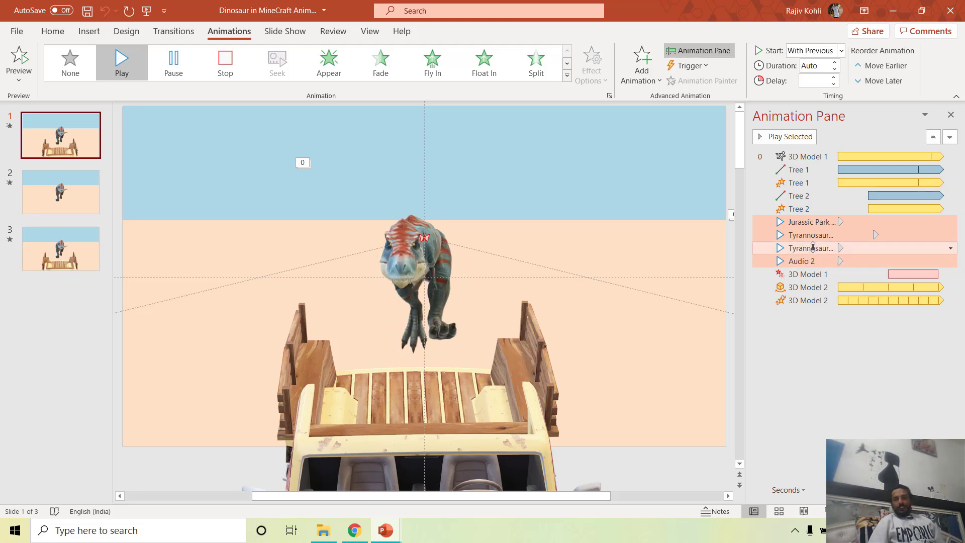
left_click(811, 248, "shift")
left_click(795, 260, "shift")
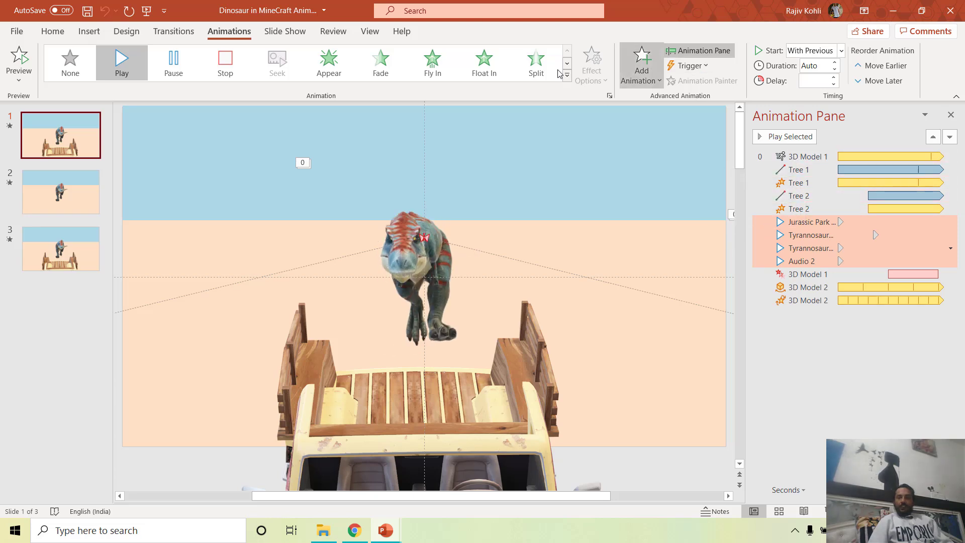
Step: List all objects on slide 1 and hide everything except 3D Model 1 and 3D Model 2
left_click(53, 32)
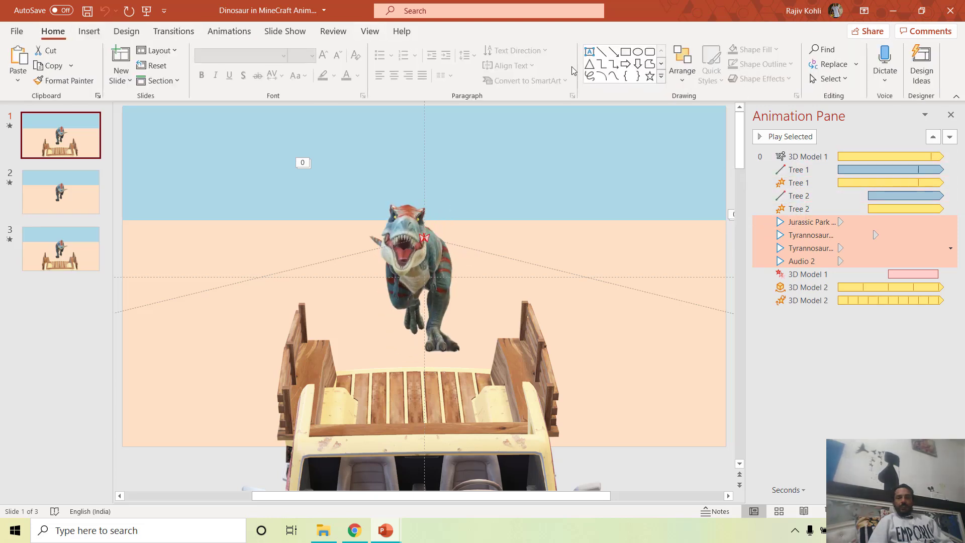
left_click(825, 80)
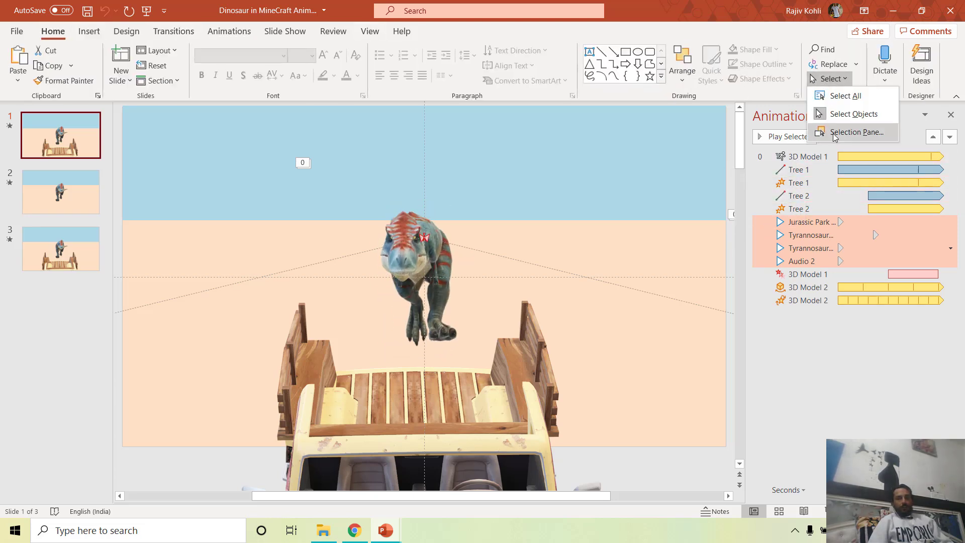
left_click(835, 135)
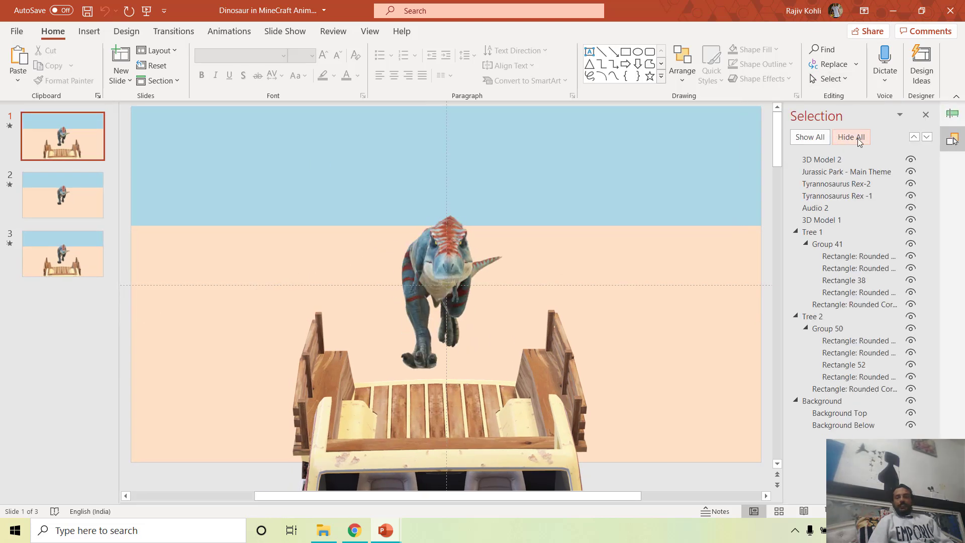
left_click(858, 140)
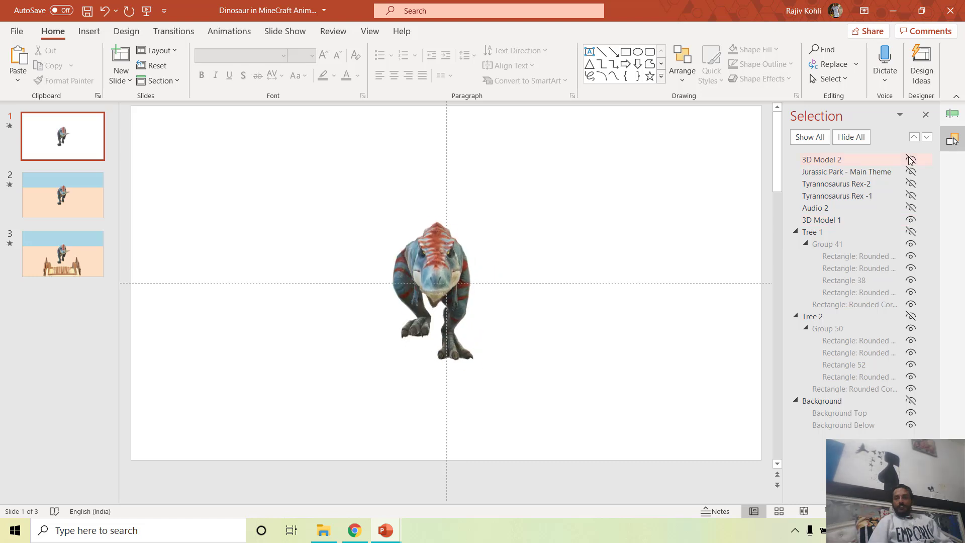
Step: Rename the object 3D Model 1 as Dinosaur and 3D Model 2 as Car
left_click(824, 220)
left_click(856, 220)
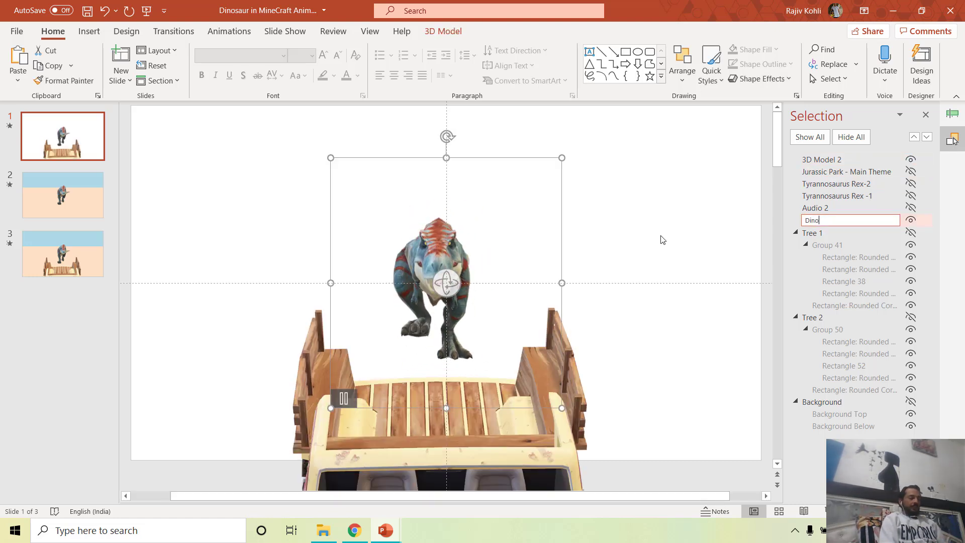
key("Return")
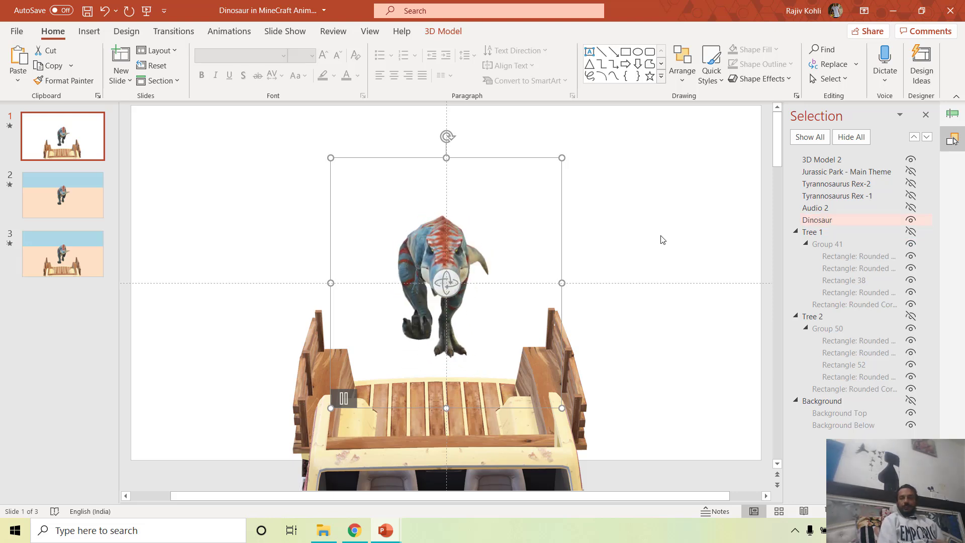
left_click(822, 160)
left_click(844, 161)
type("Car")
key("Return")
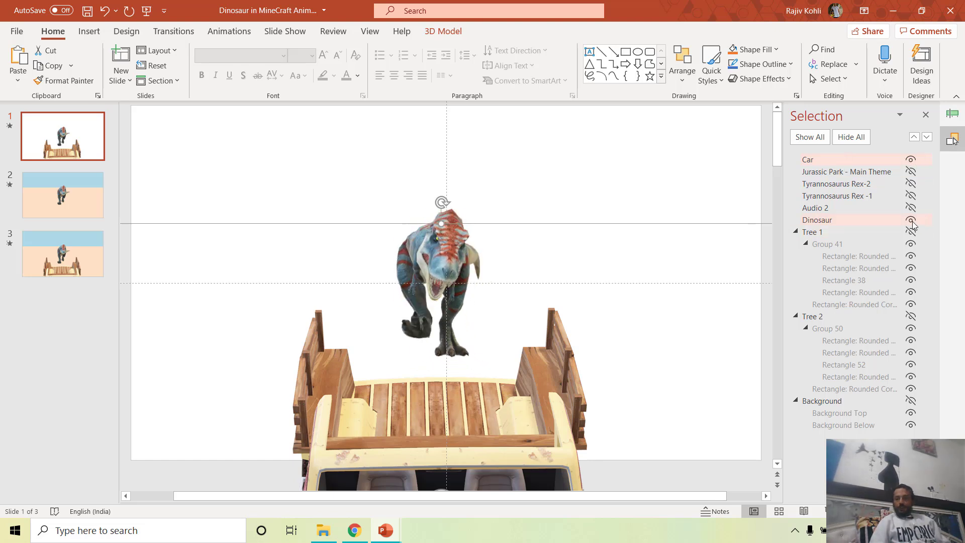
Step: Review the animation effects of the car and dinosaur, and select the dinosaur's Scene 1 emphasis effect
left_click(953, 114)
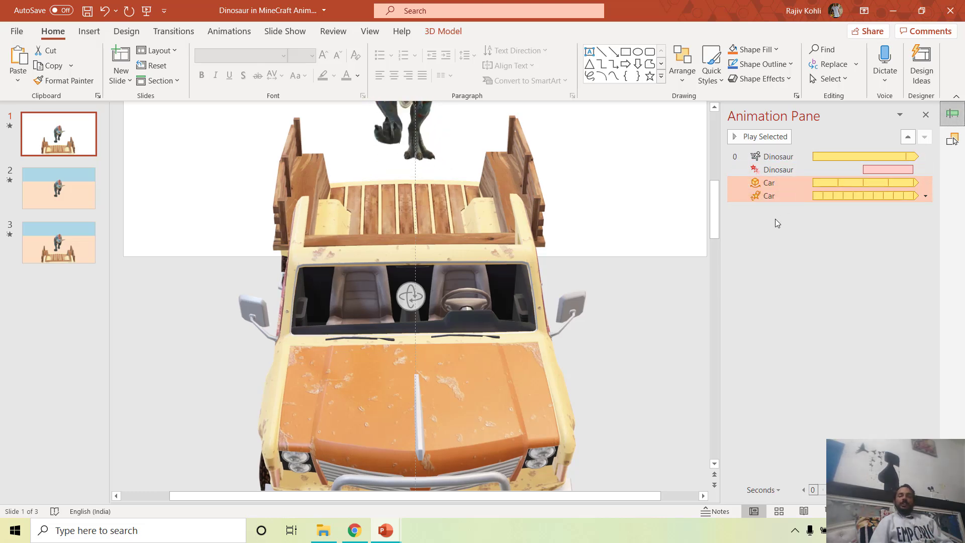
left_click(715, 107)
left_click(714, 107)
left_click(714, 107)
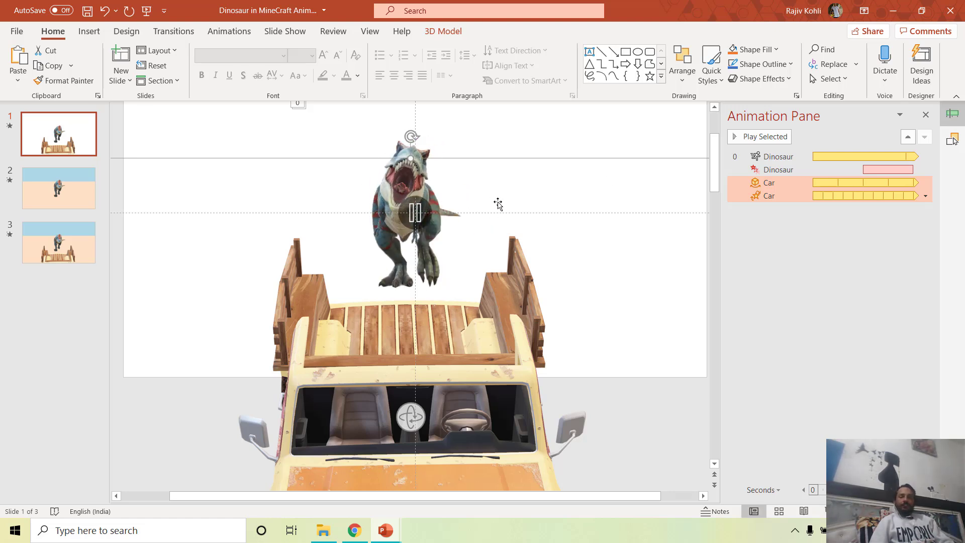
mouse_move(391, 532)
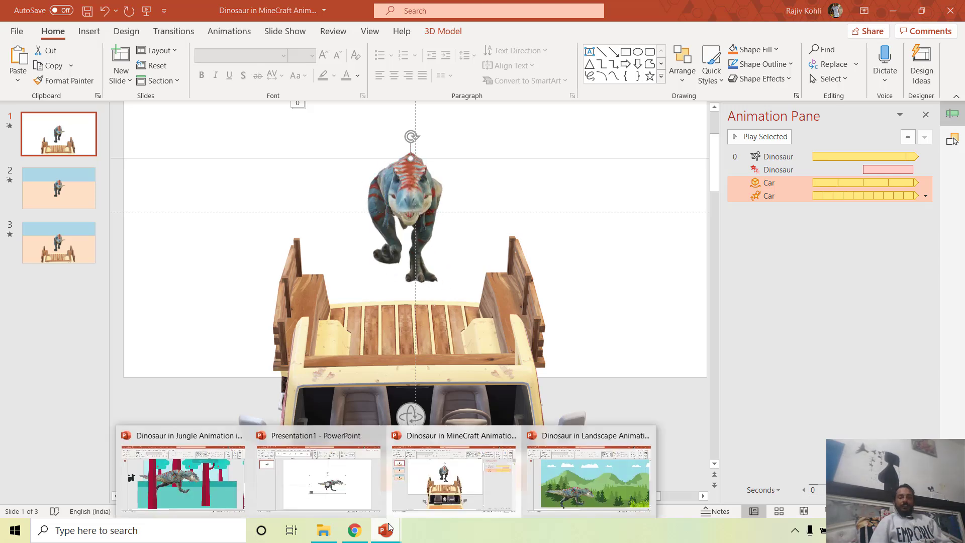
left_click(764, 157)
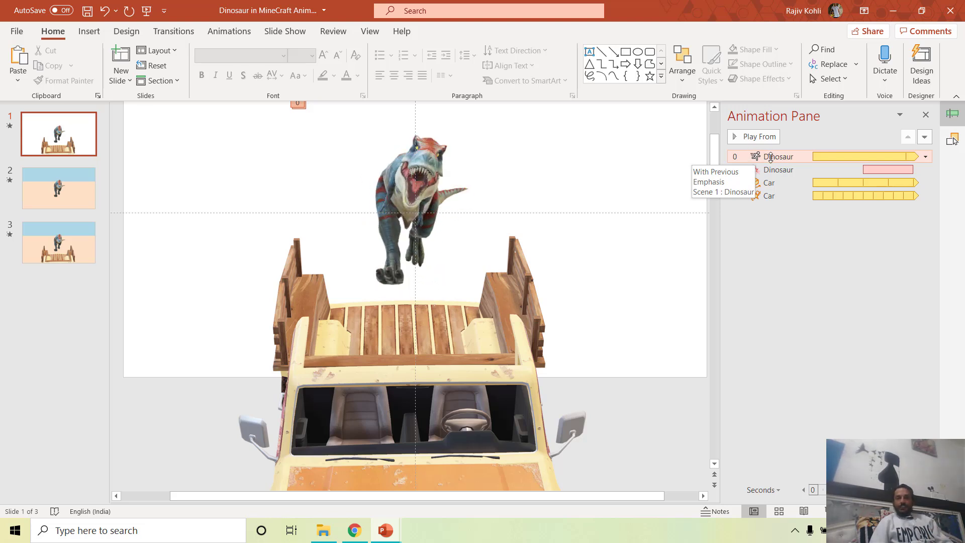
mouse_move(430, 231)
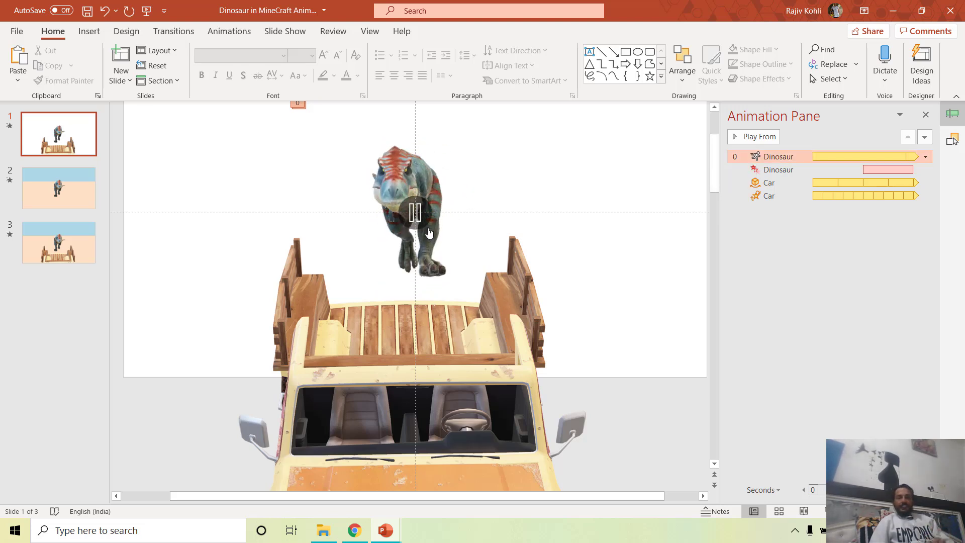
Step: Examine the effect and timing settings of the dinosaur's Basic Zoom animation and close them
left_click(778, 170)
double_click(779, 169)
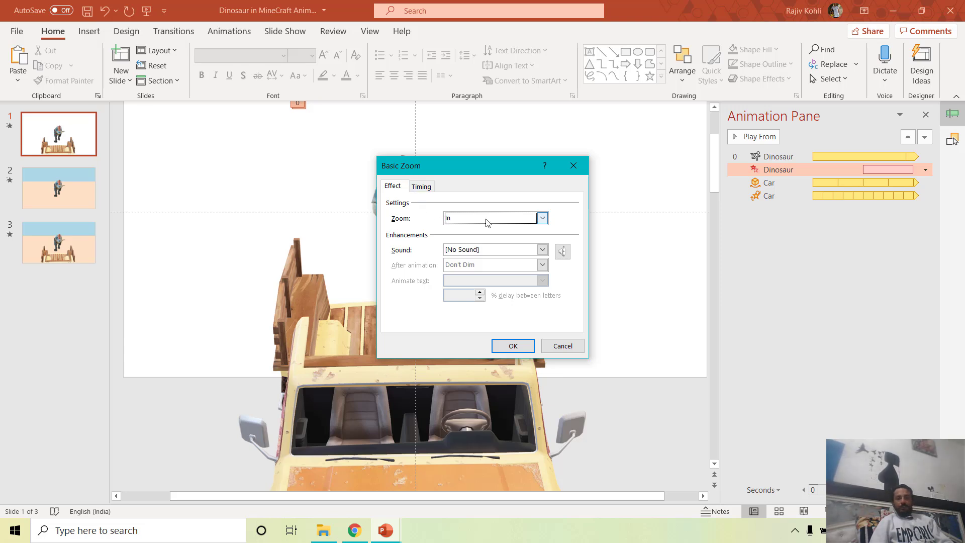
left_click(423, 186)
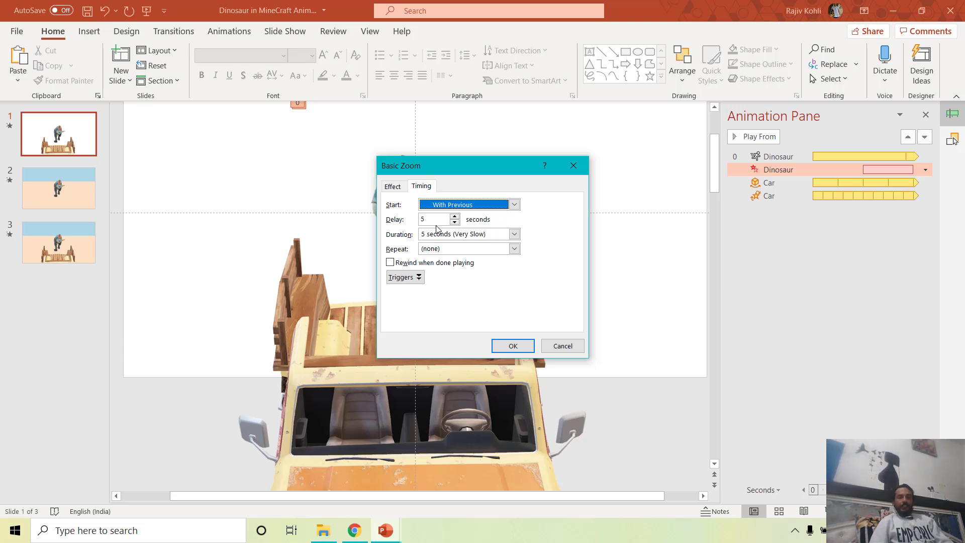
left_click(518, 347)
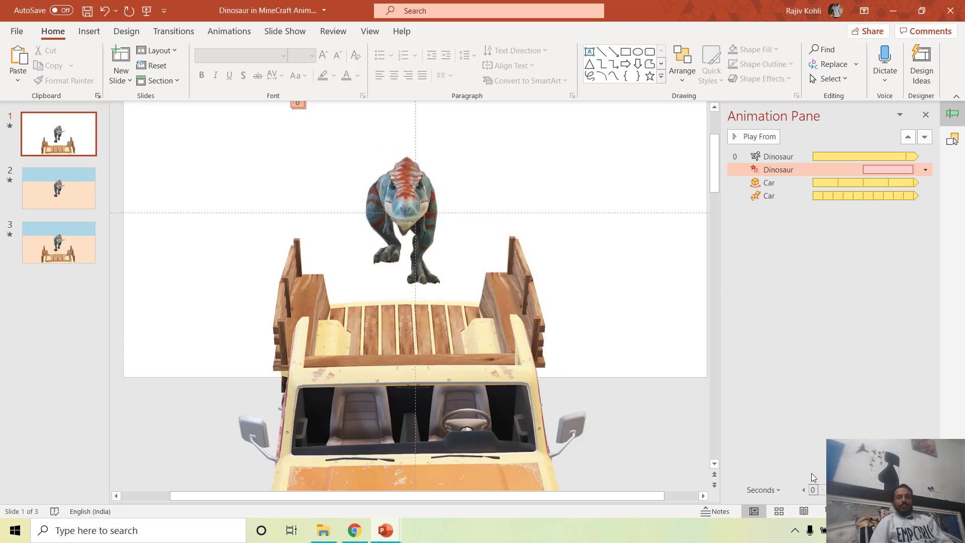
Step: Play slide 1 as a slide show to watch the dinosaur and car animation
left_click(825, 512)
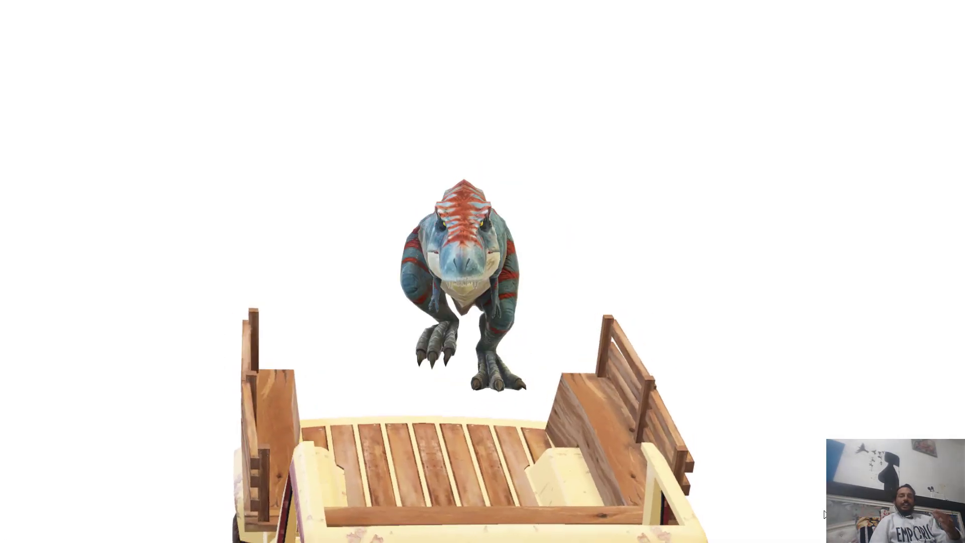
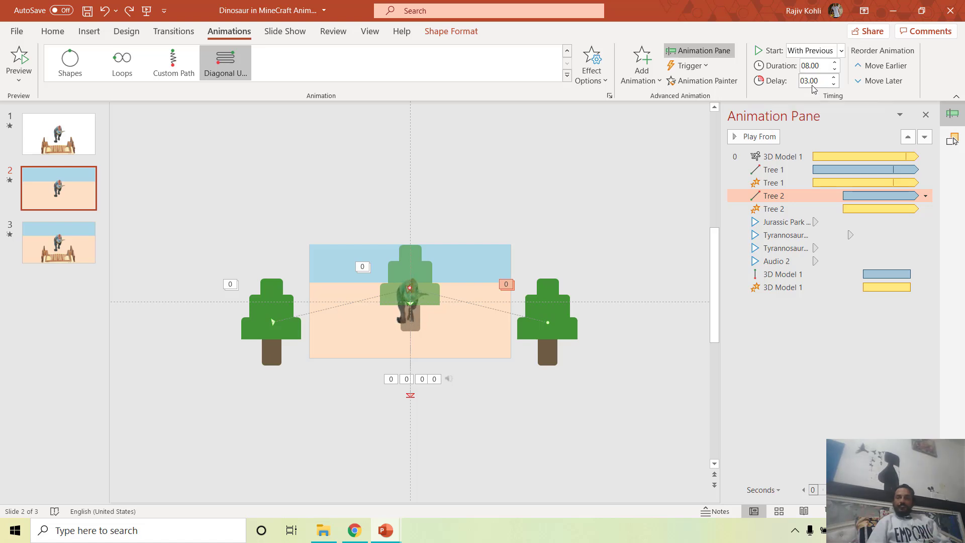
Step: Examine Tree 2's Grow/Shrink settings on slide 2, and review the audio and dinosaur motion path effects
left_click(787, 208)
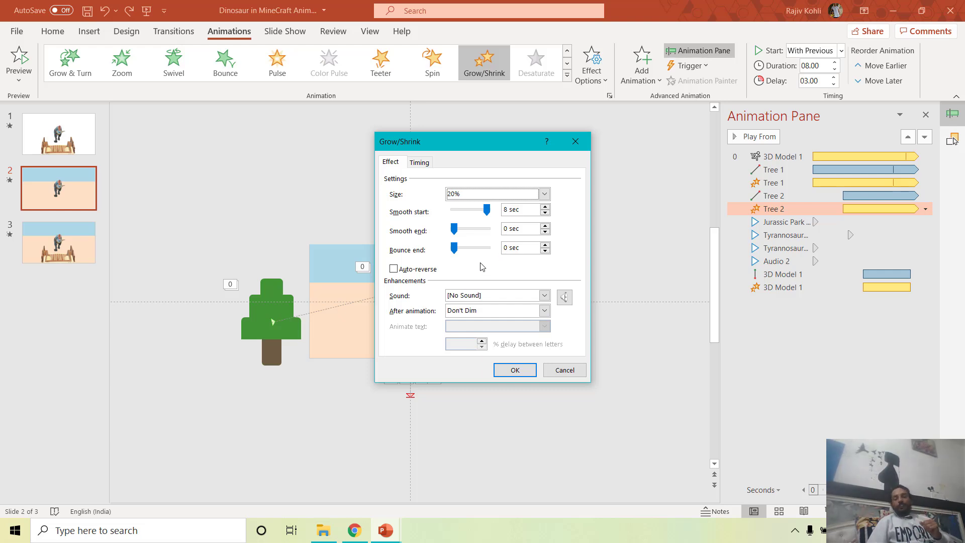
key("Return")
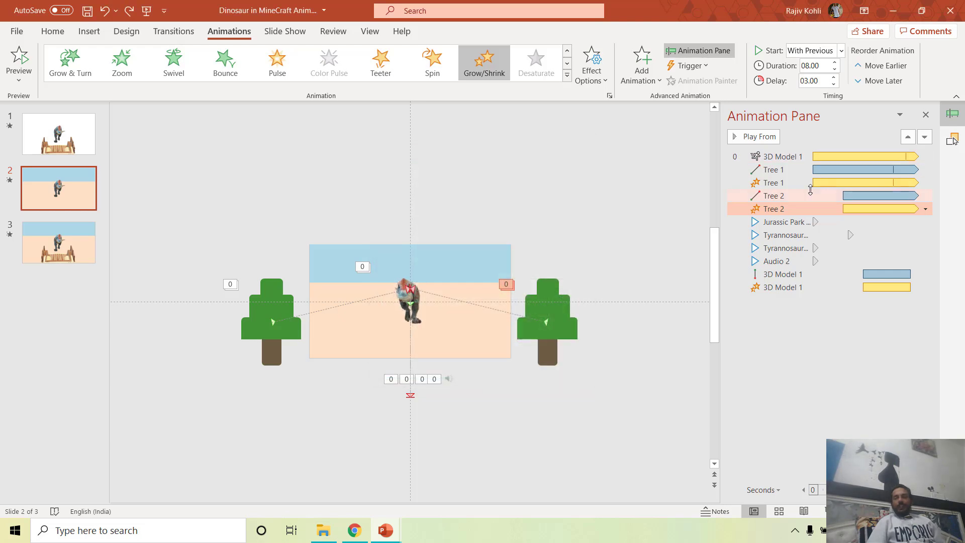
left_click(784, 223)
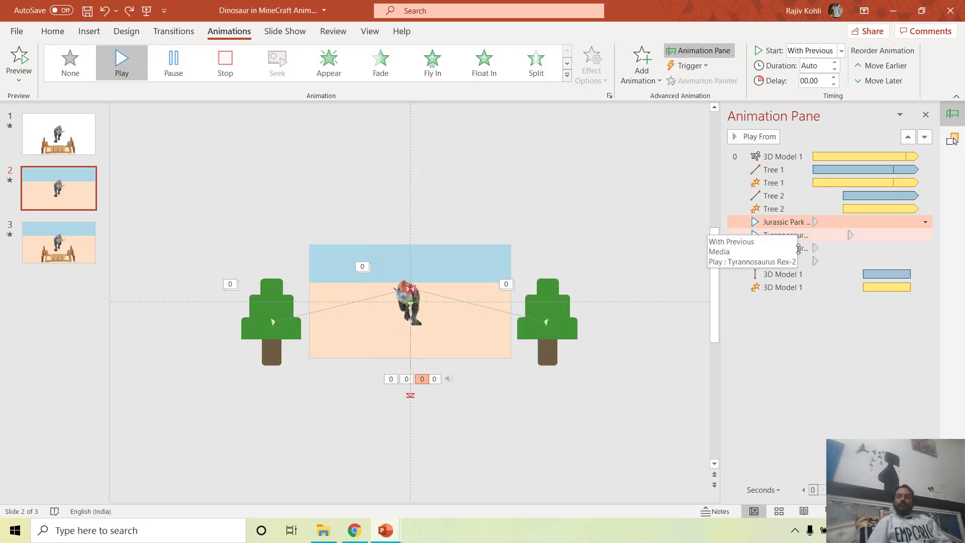
left_click(801, 248, "ctrl")
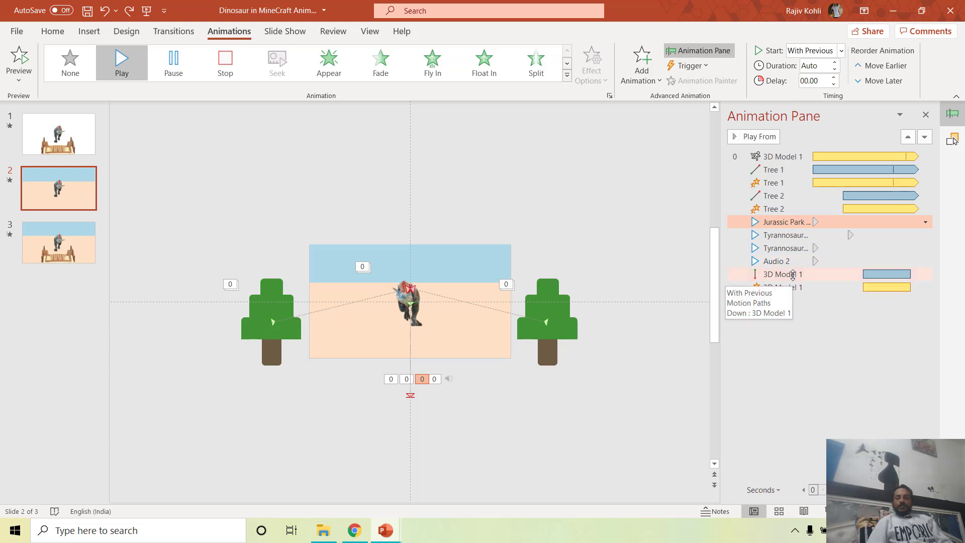
left_click(792, 275)
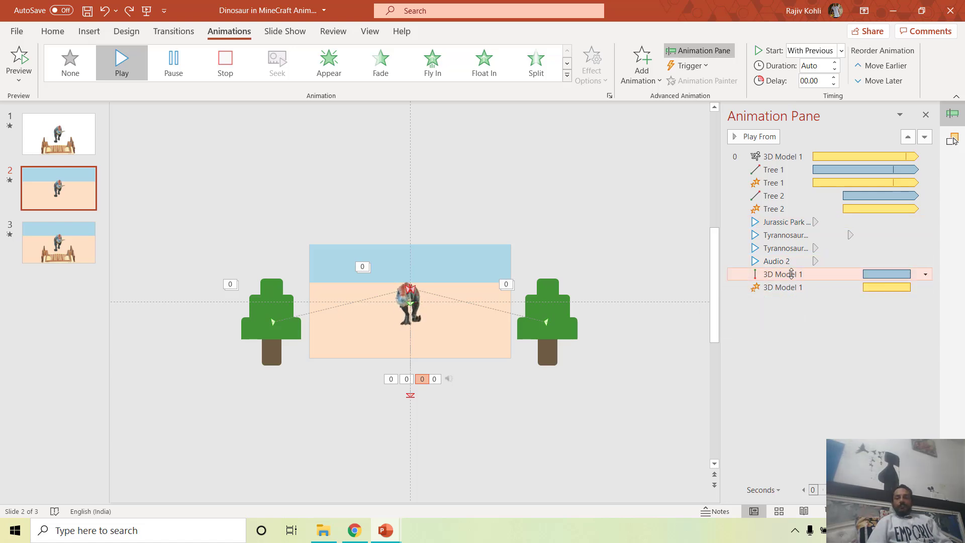
Step: Select the dinosaur on slide 3 and examine the settings of its Zoom exit effect without changing them
left_click(58, 246)
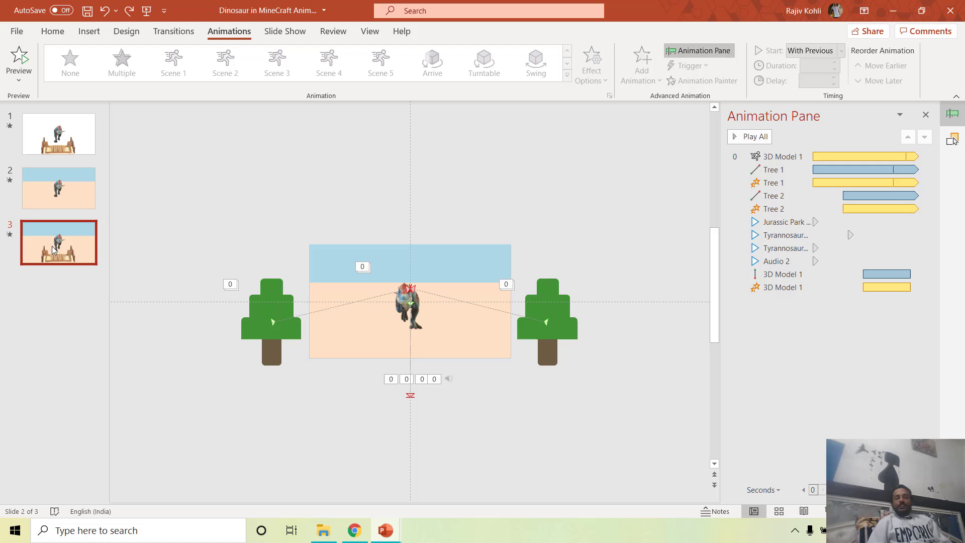
left_click(406, 304)
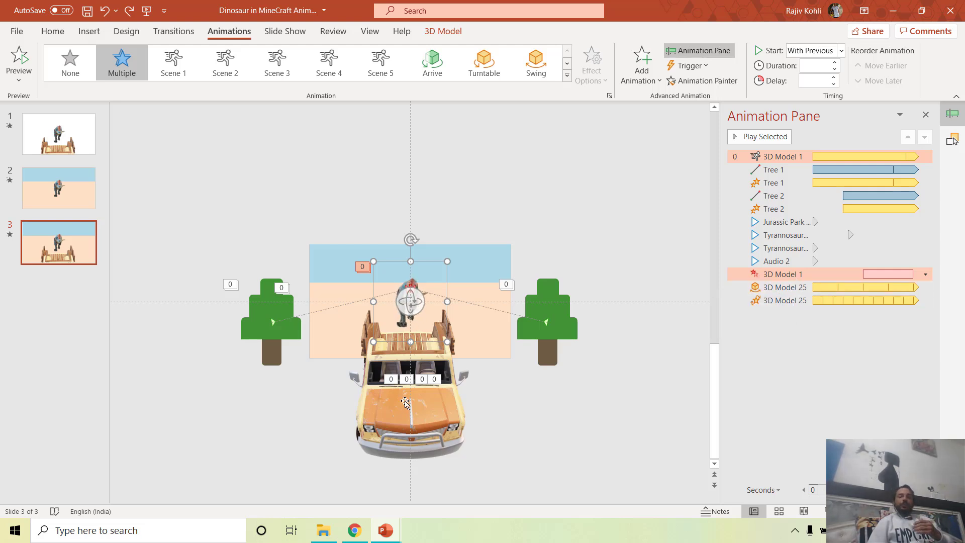
double_click(791, 274)
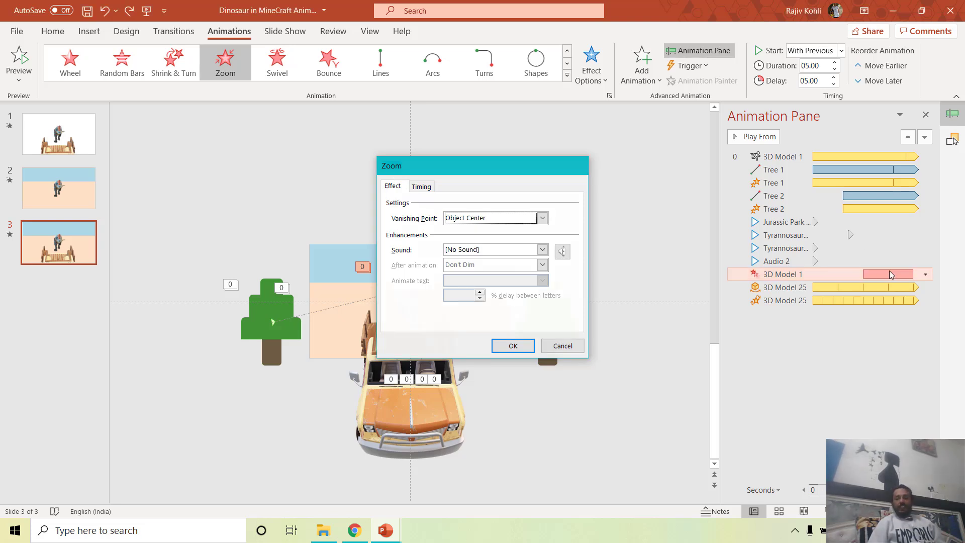
key("Escape")
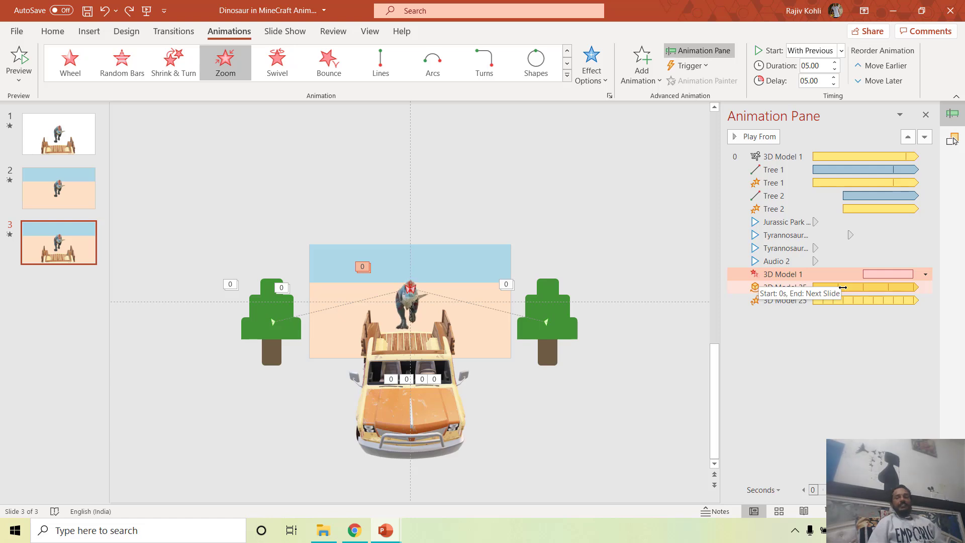
Step: Look through the entrance, emphasis, exit and motion path effects that can be added to Tree 1, without applying any
left_click(783, 171)
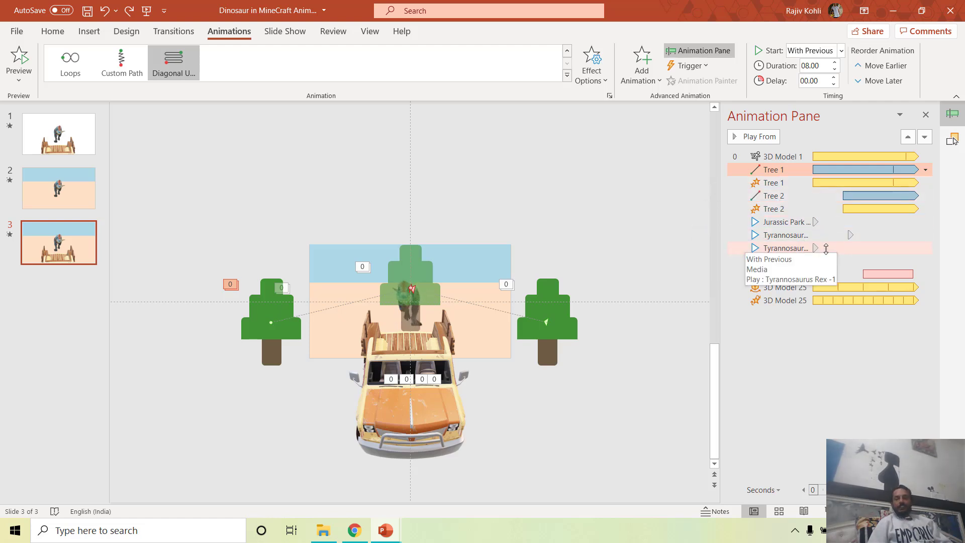
left_click(637, 64)
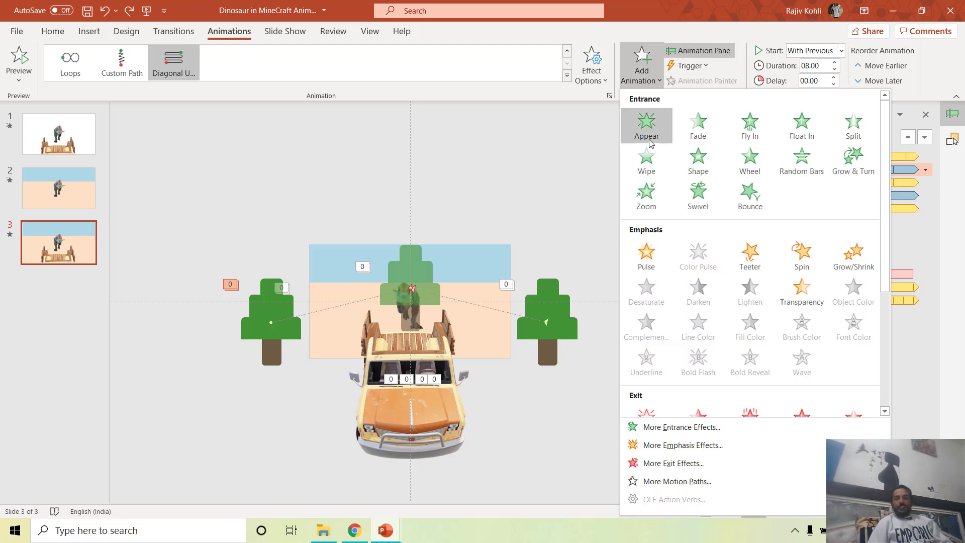
scroll(684, 281, "down", 3)
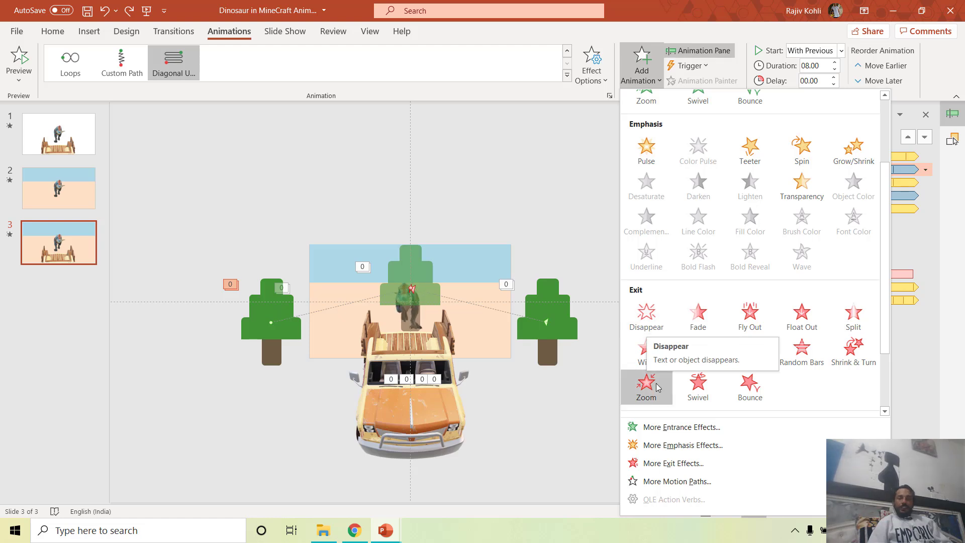
scroll(887, 310, "down", 2)
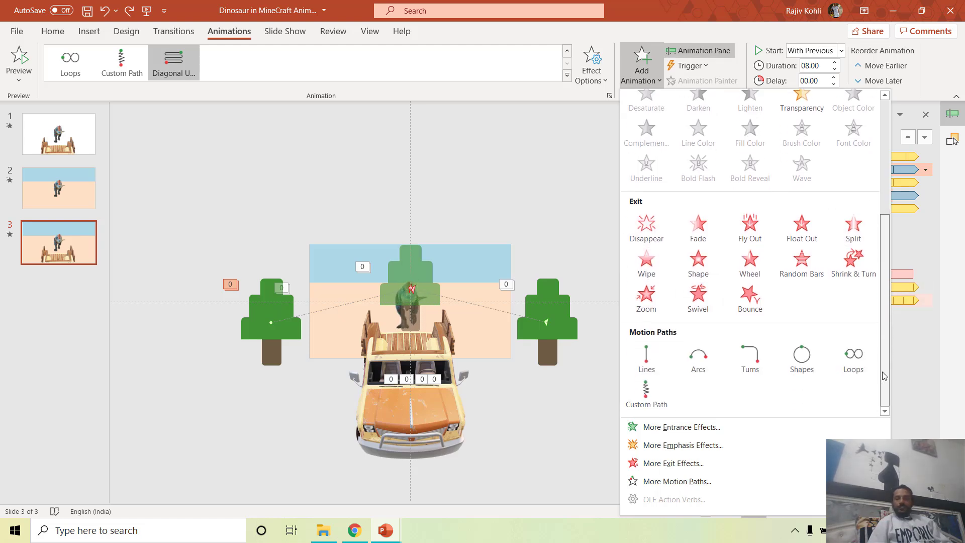
left_click(918, 354)
Step: Delete the dinosaur's Zoom exit effect on slide 3
left_click(392, 283)
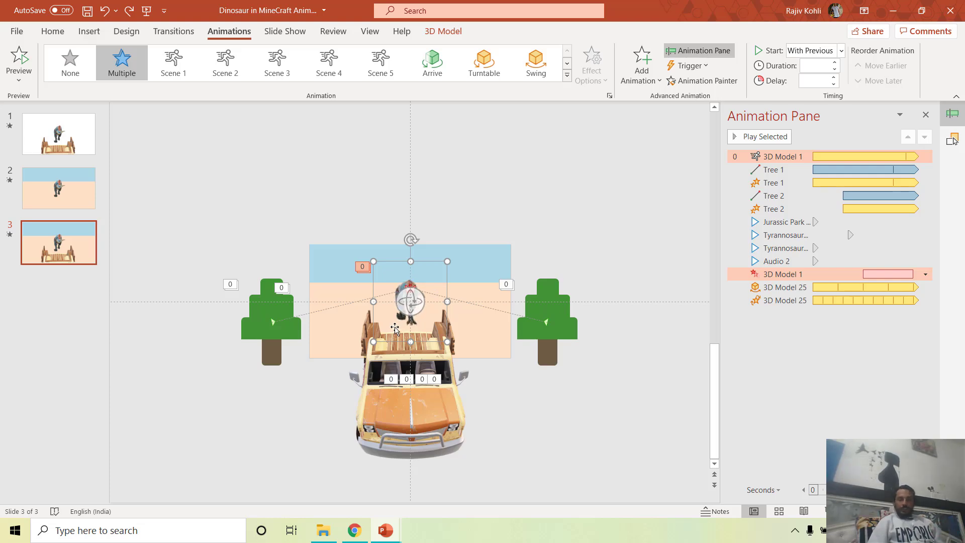
scroll(421, 288, "up", 5, "ctrl")
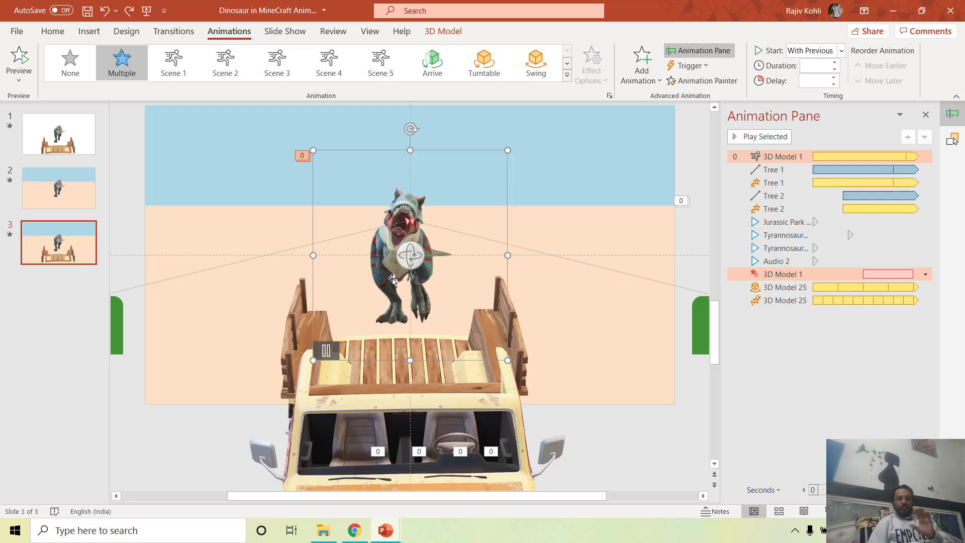
left_click(785, 275)
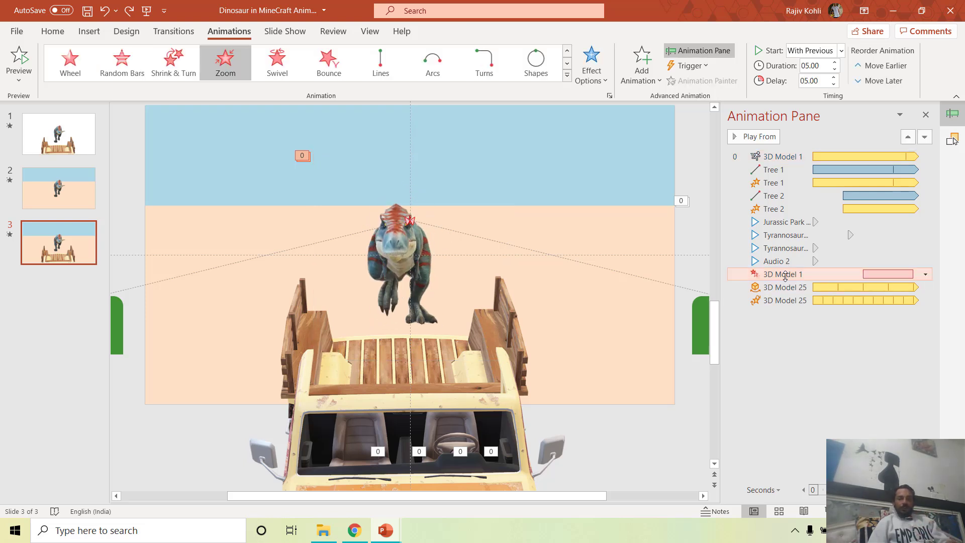
key("Delete")
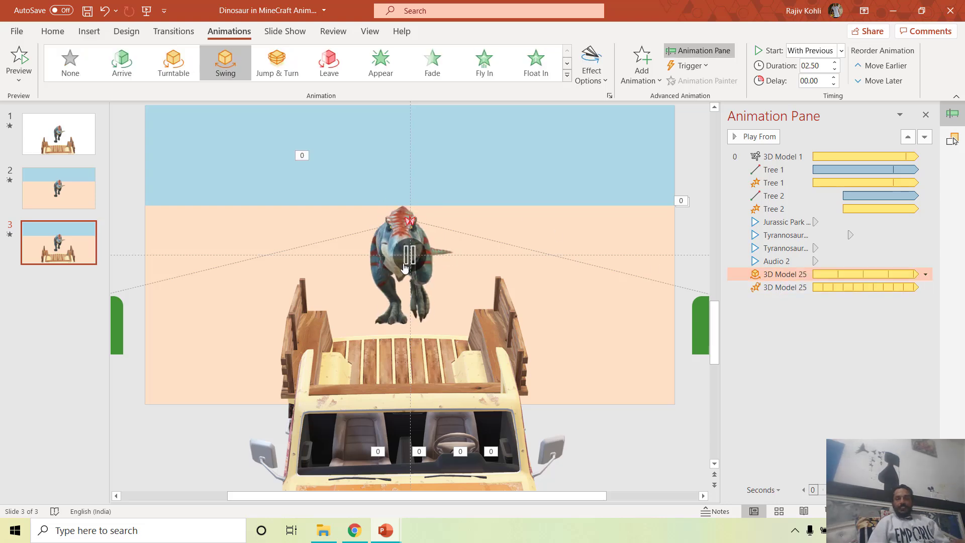
Step: Add a Grow/Shrink emphasis effect to the dinosaur on slide 3 and have it start With Previous
left_click(388, 222)
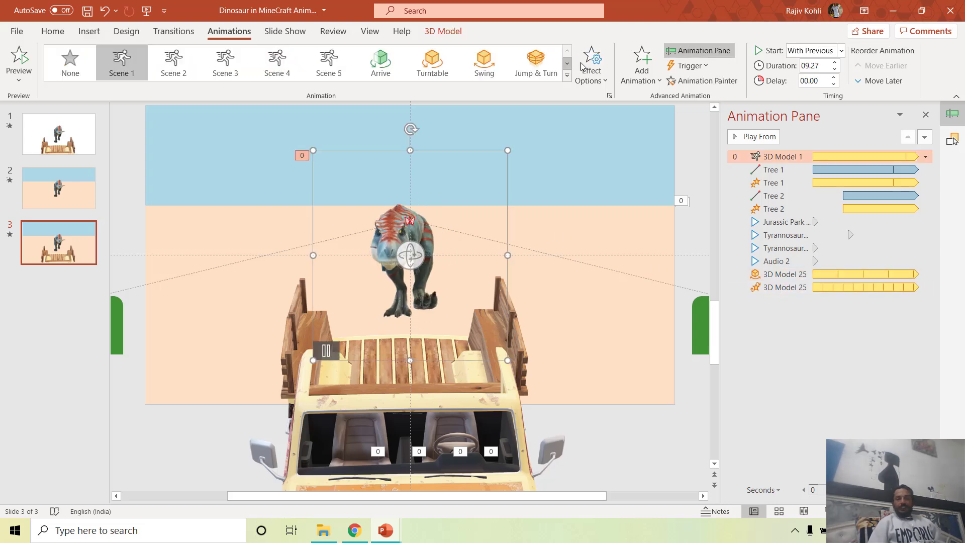
left_click(642, 63)
left_click(865, 376)
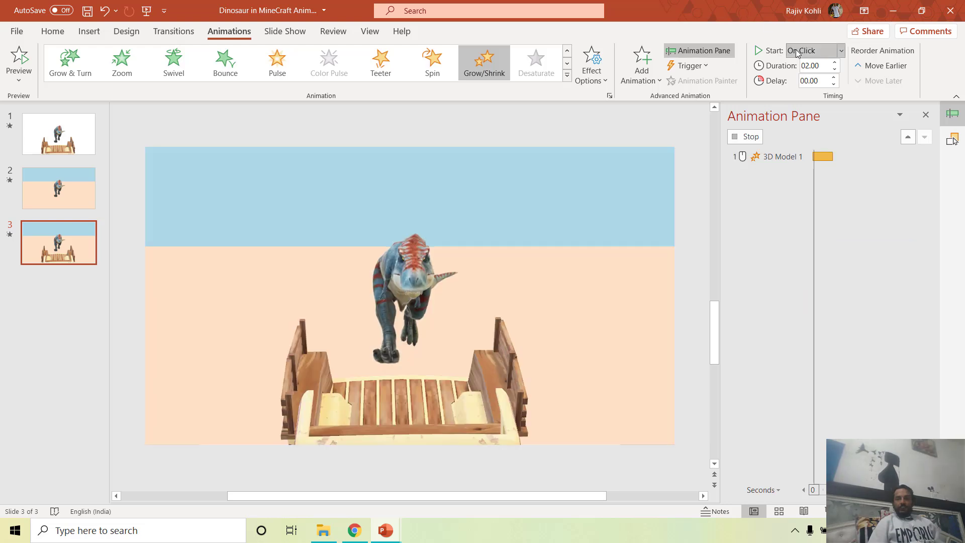
left_click(841, 50)
left_click(811, 80)
Step: Set the dinosaur's Grow/Shrink effect to a delay of 4 seconds and a duration of 5 seconds
left_click(825, 85)
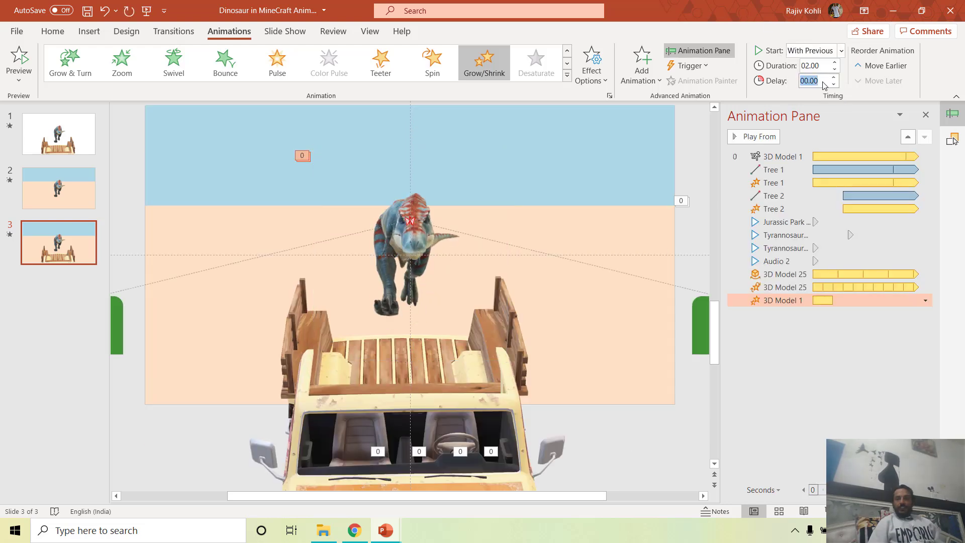
type("4")
key("Return")
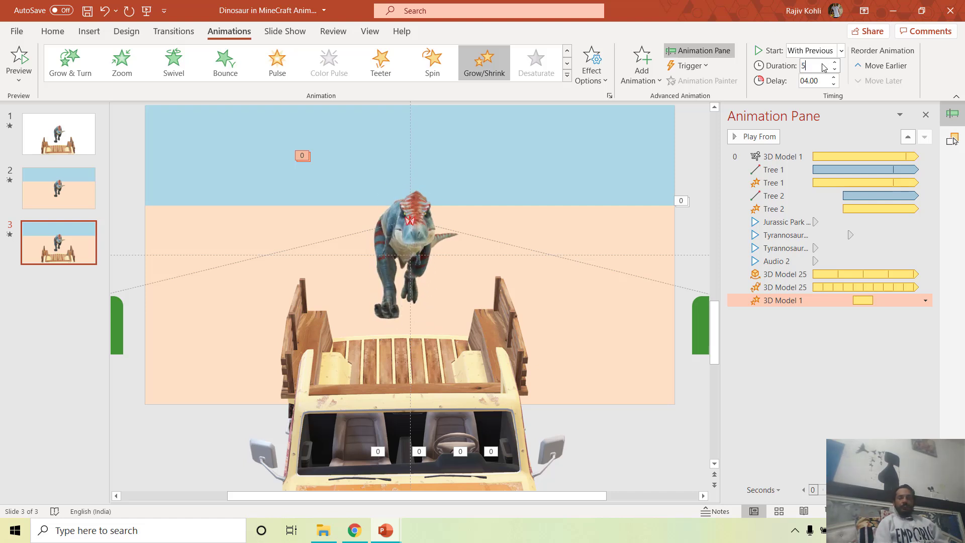
left_click(825, 68)
type("5")
key("Return")
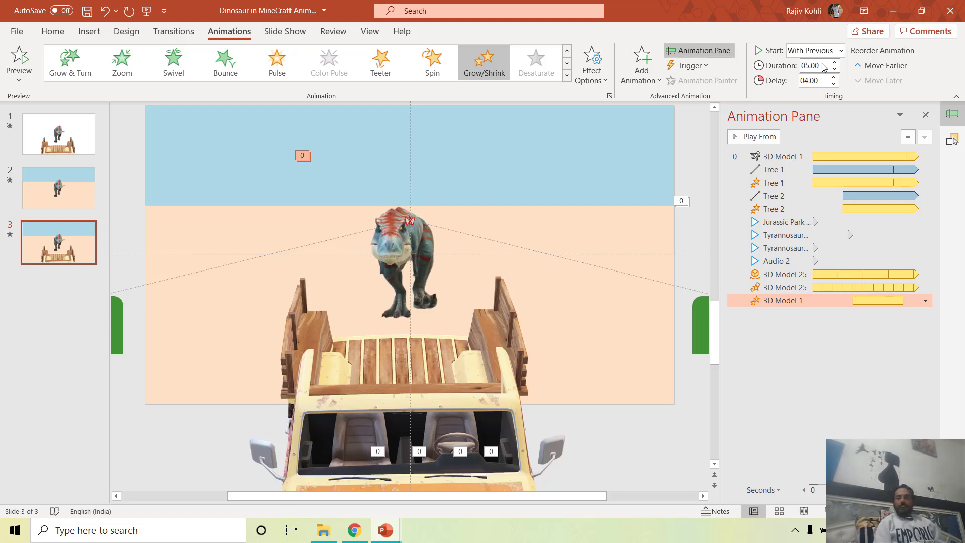
Step: Set the custom size of the dinosaur's Grow/Shrink effect to 50%
double_click(787, 300)
left_click(503, 196)
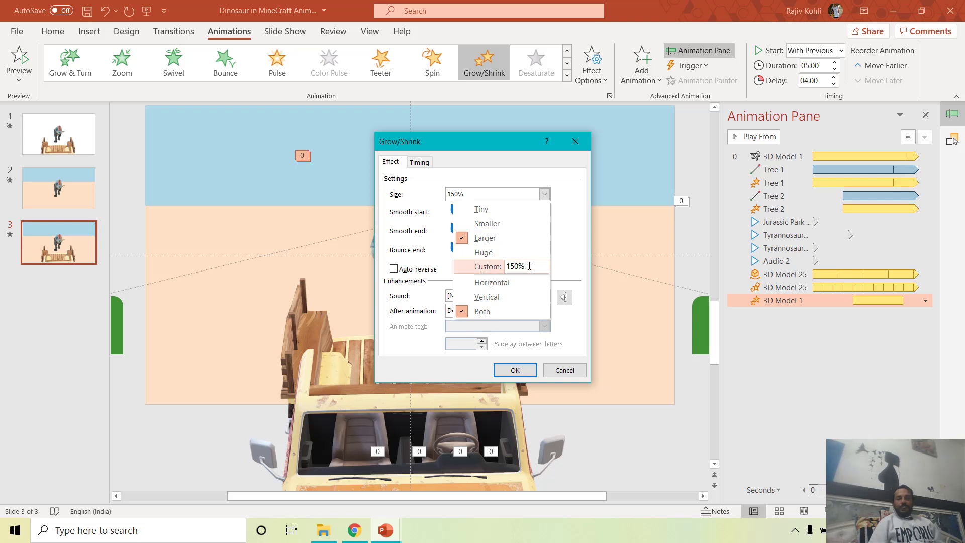
left_click(485, 274)
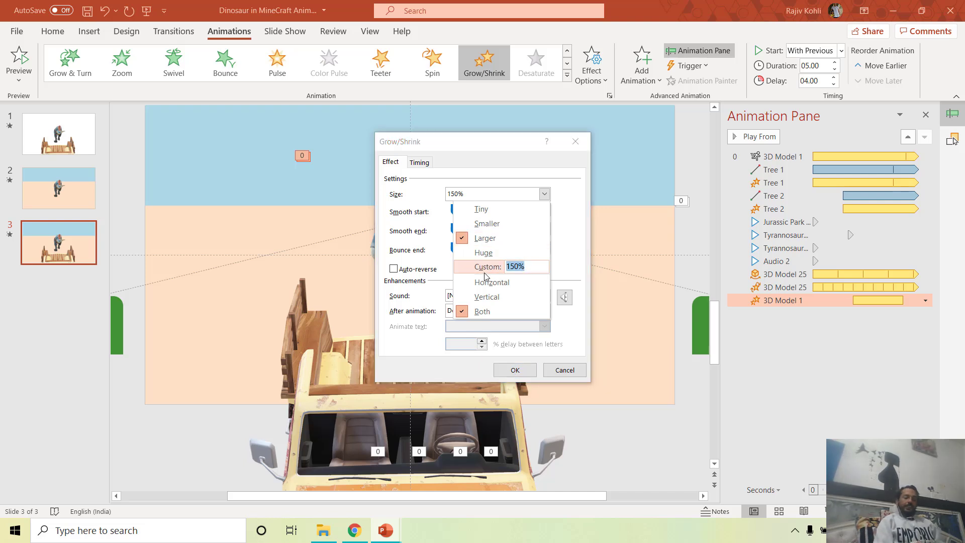
type("5")
key("Return")
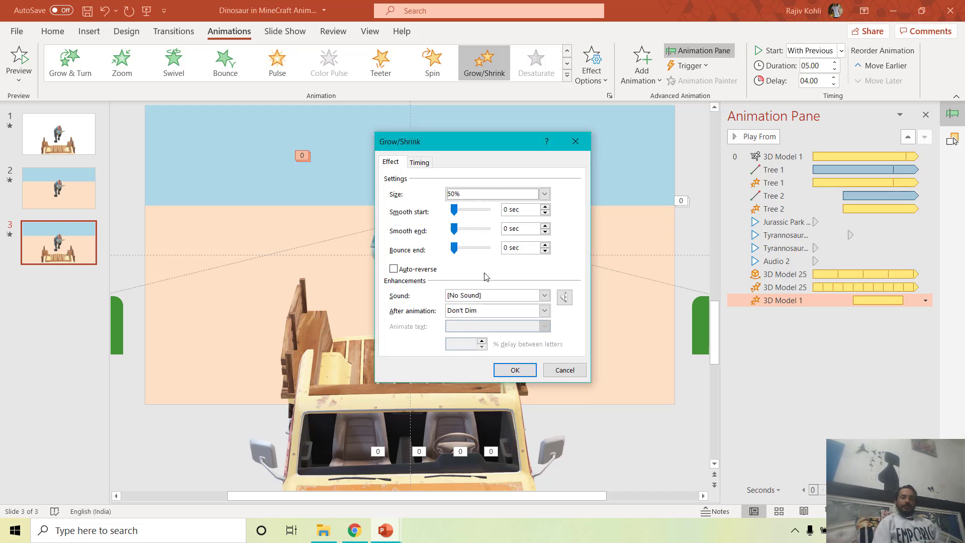
left_click(515, 370)
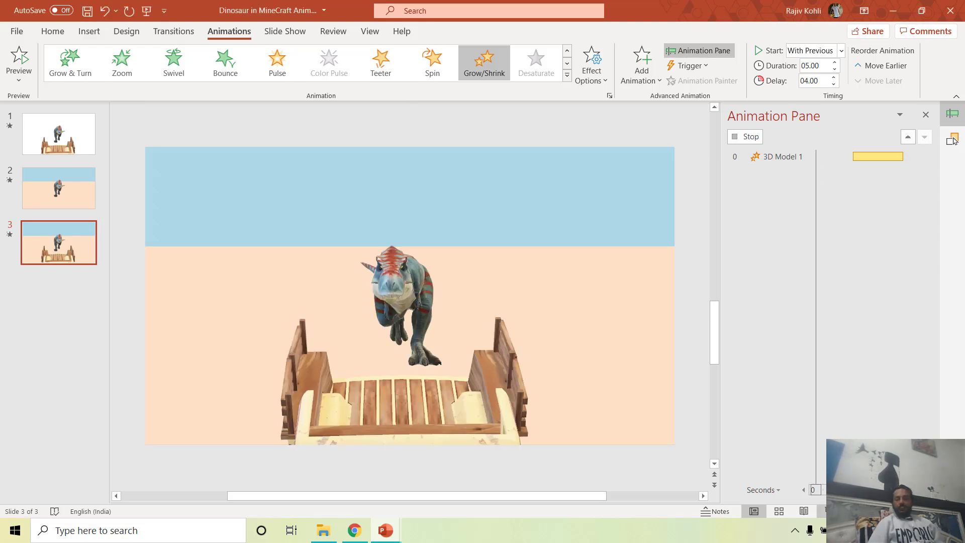
Step: Play slide 3 as a slide show to check the shrinking dinosaur, and end the show
key("shift+F5")
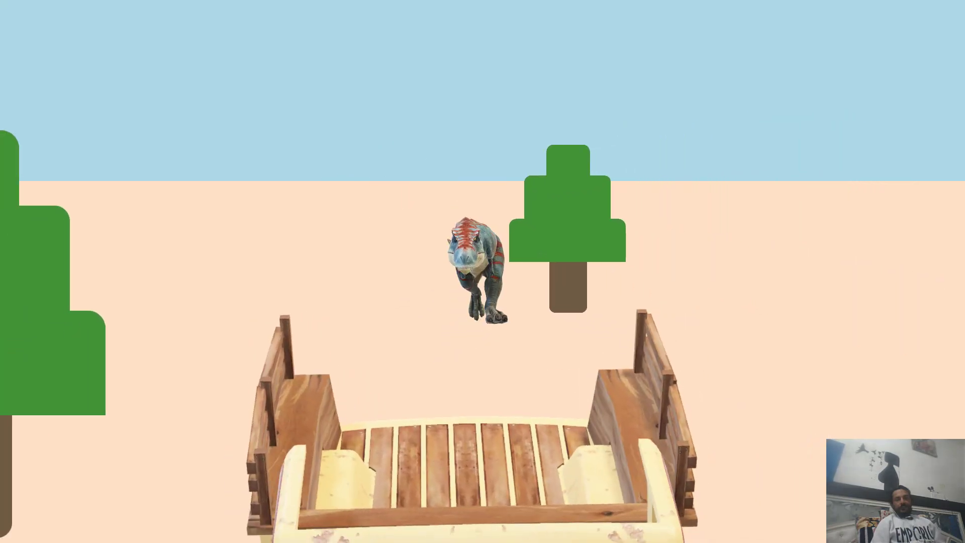
key("Escape")
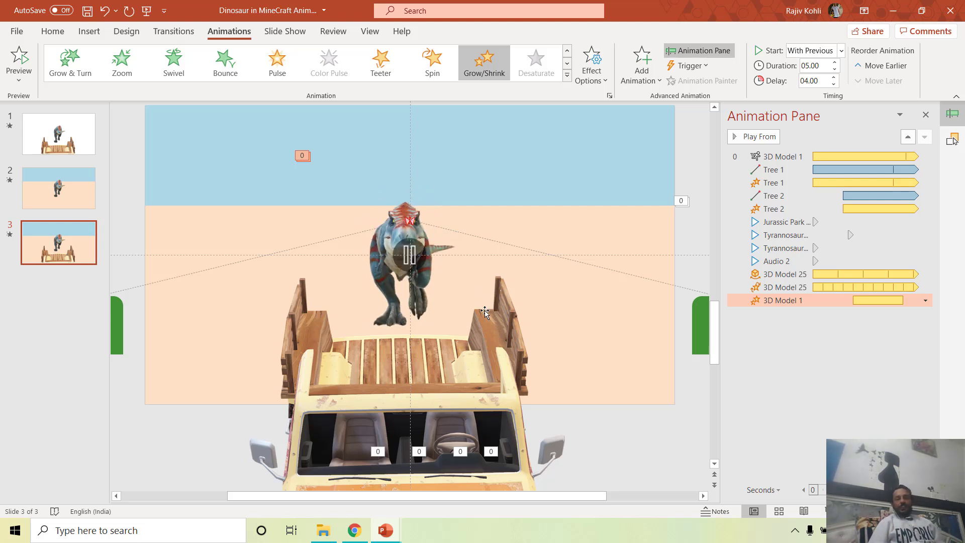
Step: Go back to slide 1 and close the Minecraft dinosaur presentation
left_click(55, 141)
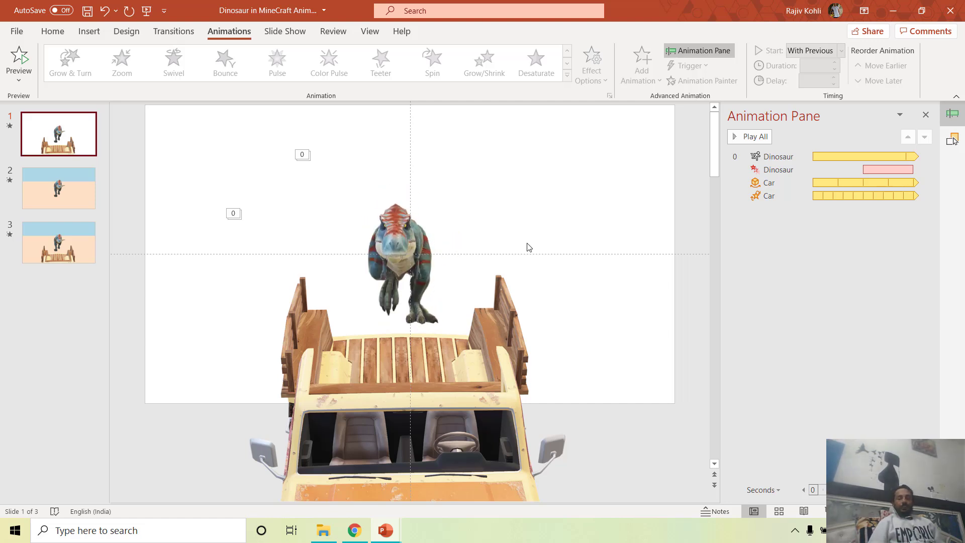
key("ctrl+w")
left_click(489, 300)
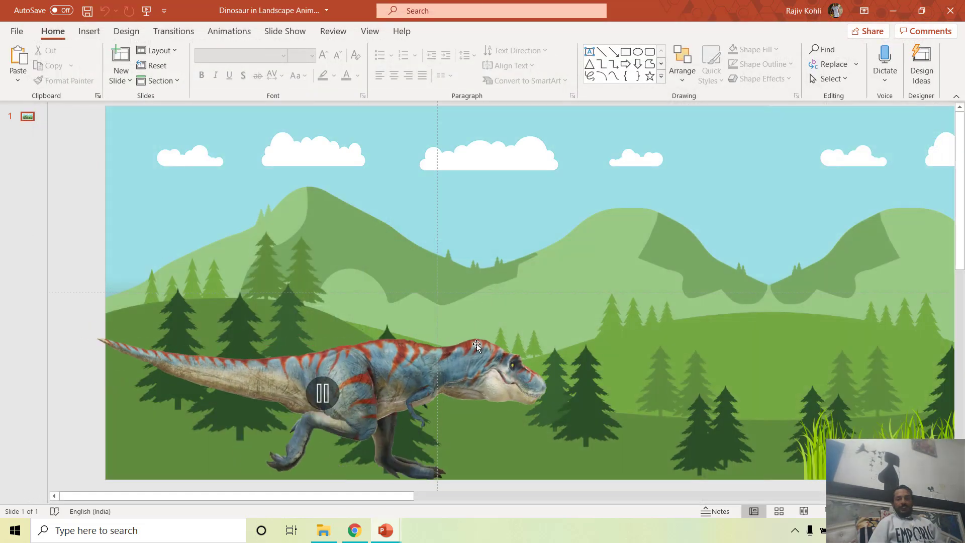
Step: Select the landscape background picture, view the Landscape Parallax Animation video in Chrome, and return to PowerPoint
left_click(487, 252)
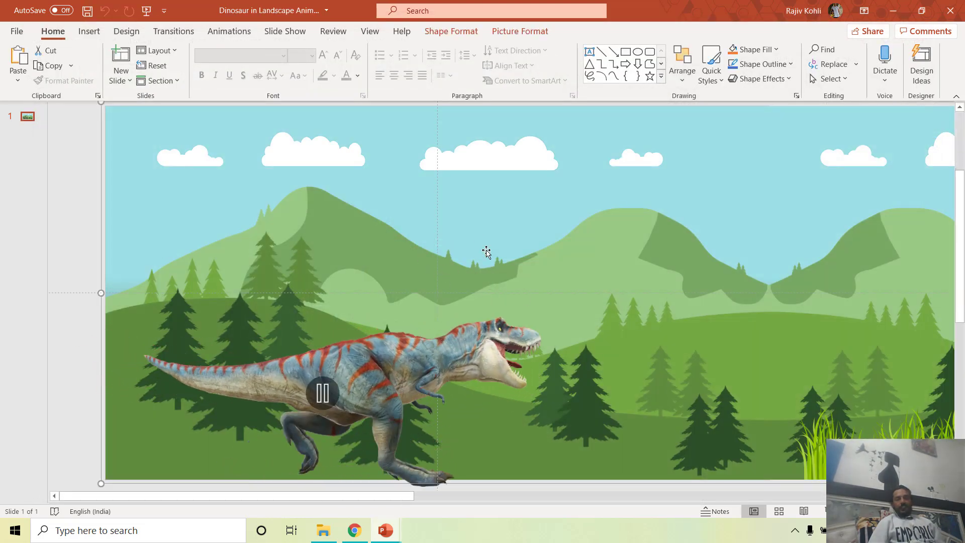
key("alt+Tab")
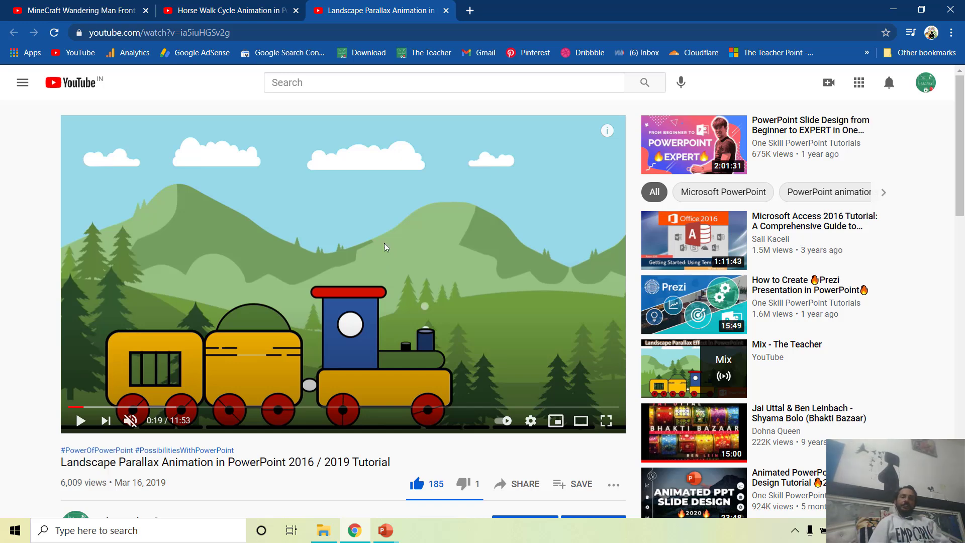
key("alt+Tab")
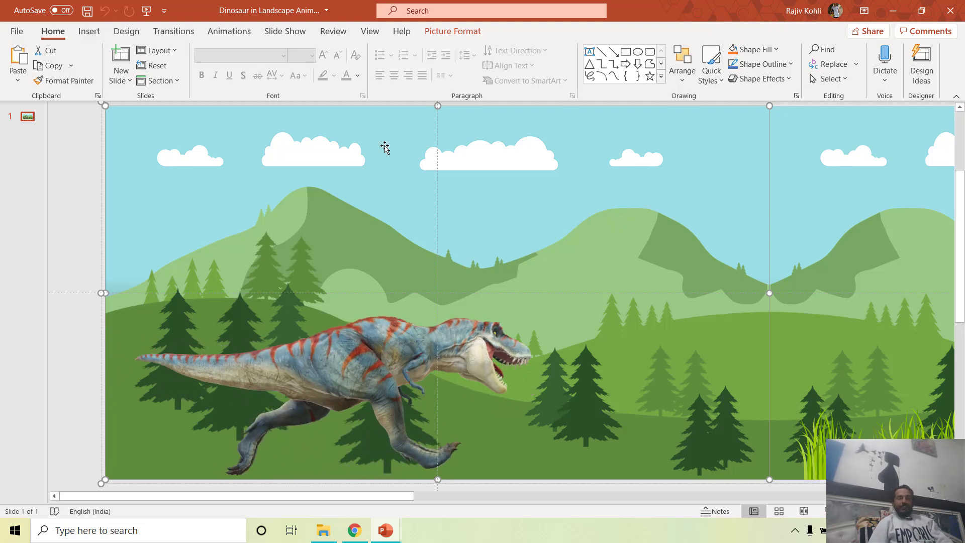
Step: Show the Animation Pane for the landscape slide and widen it so the effect timelines have more room
left_click(243, 33)
left_click(699, 51)
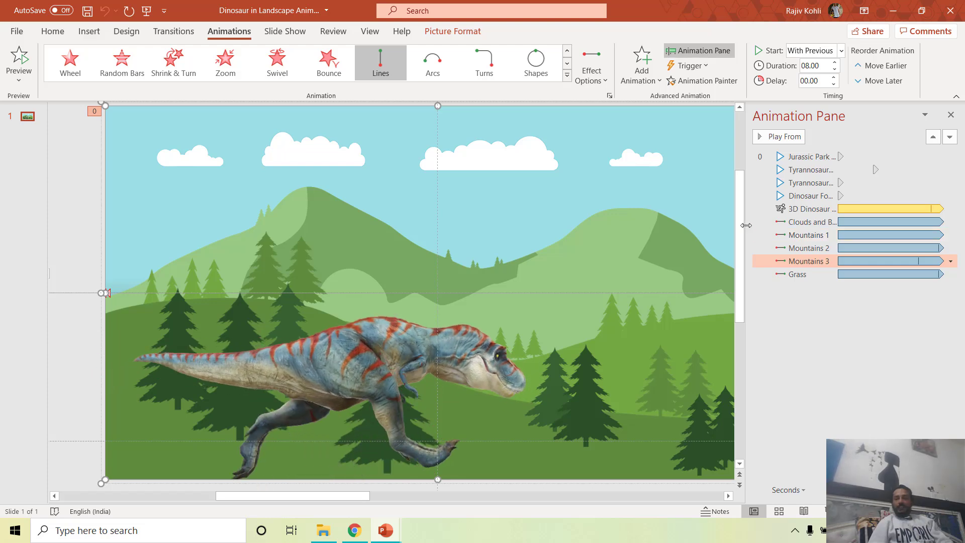
left_click_drag(747, 231, 640, 230)
Step: Inspect the motion path effects of the clouds background, Mountains 1 and Mountains 3 layers, and clear the selection
left_click(706, 221)
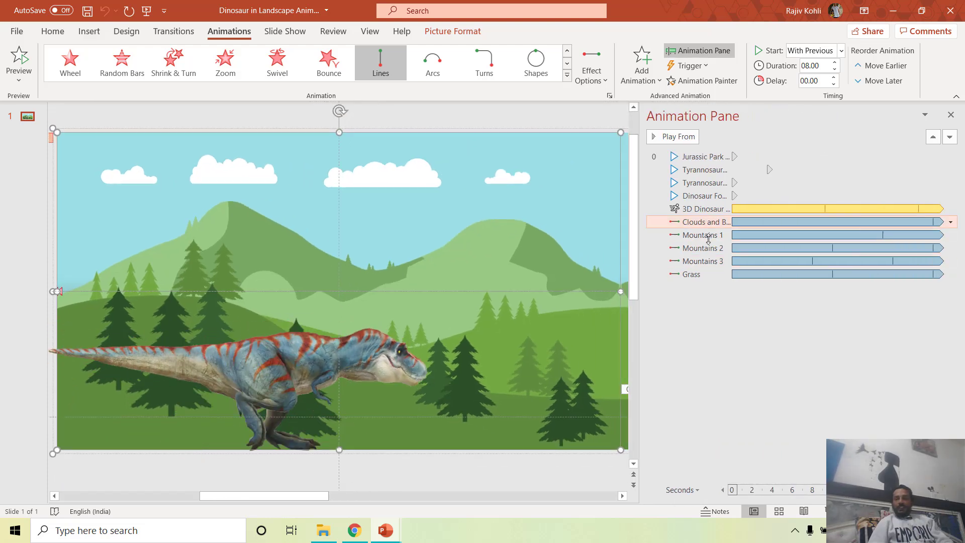
left_click(703, 234)
left_click(703, 261)
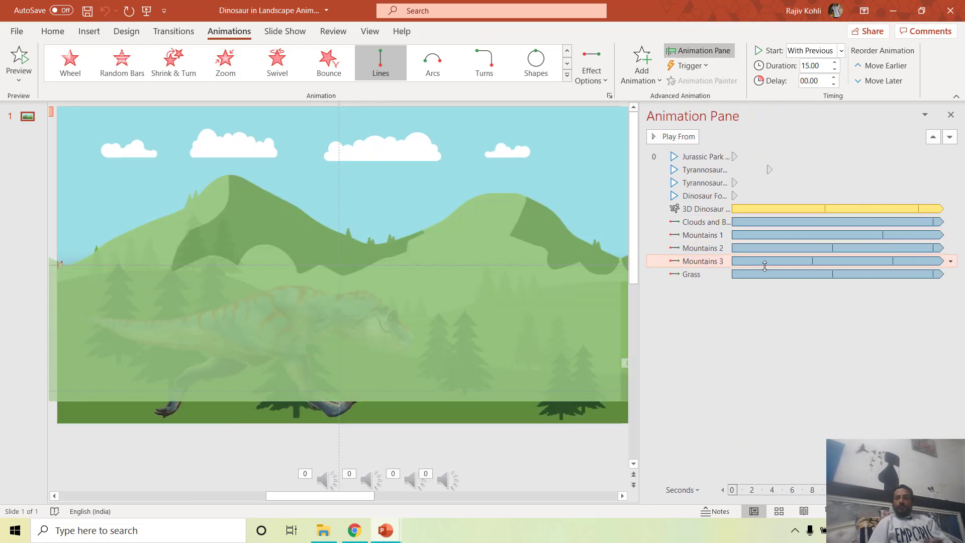
left_click(755, 319)
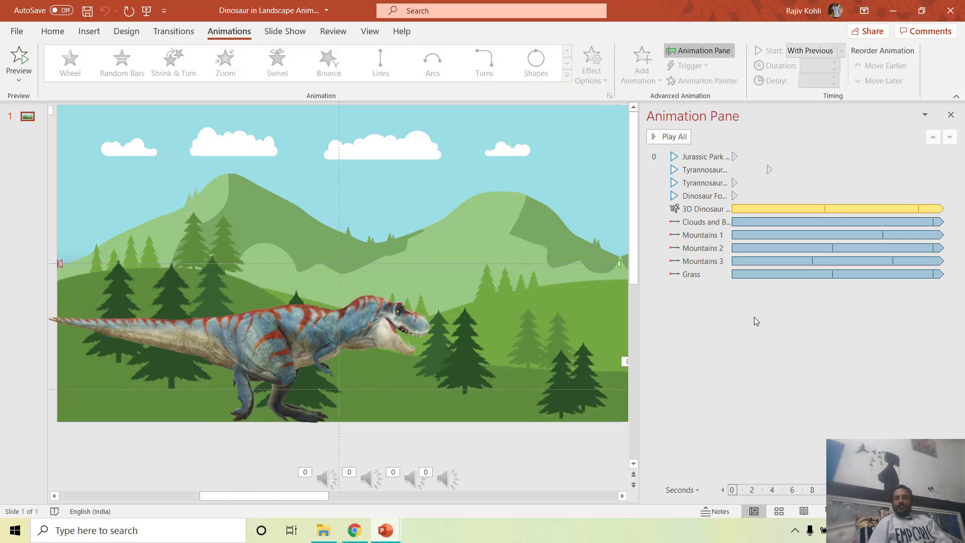
Step: Select the 3D dinosaur's Scene 1 effect, play the landscape slide as a slide show, and end the show
left_click(698, 209)
mouse_move(345, 308)
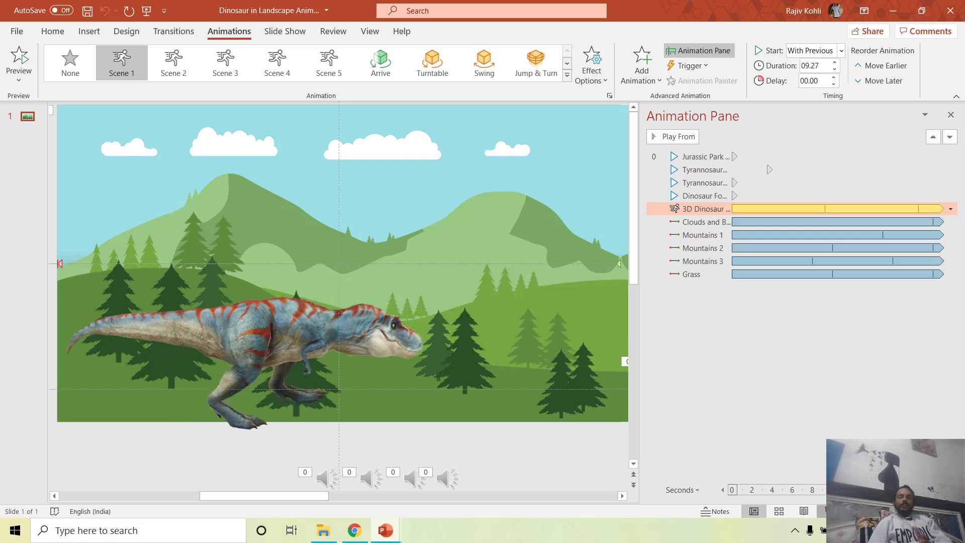
key("F5")
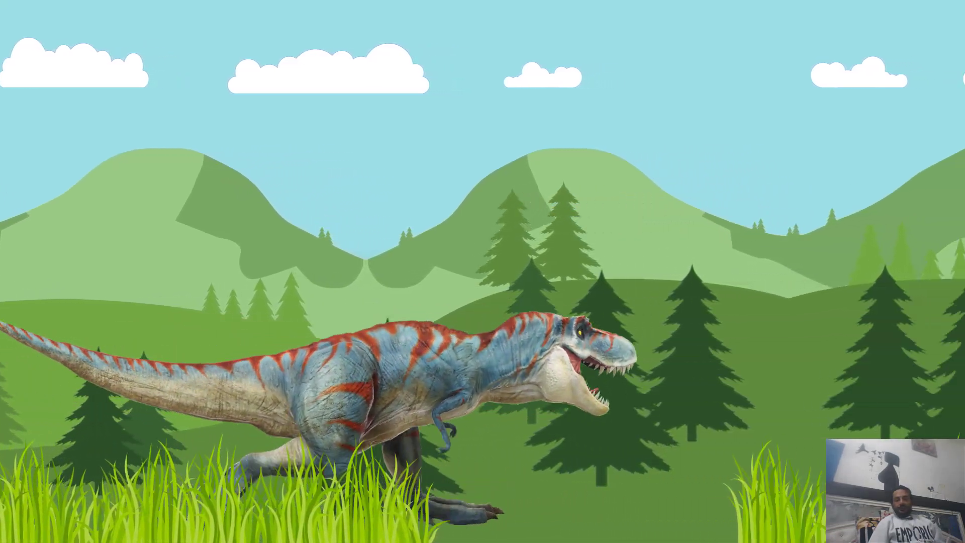
key("Escape")
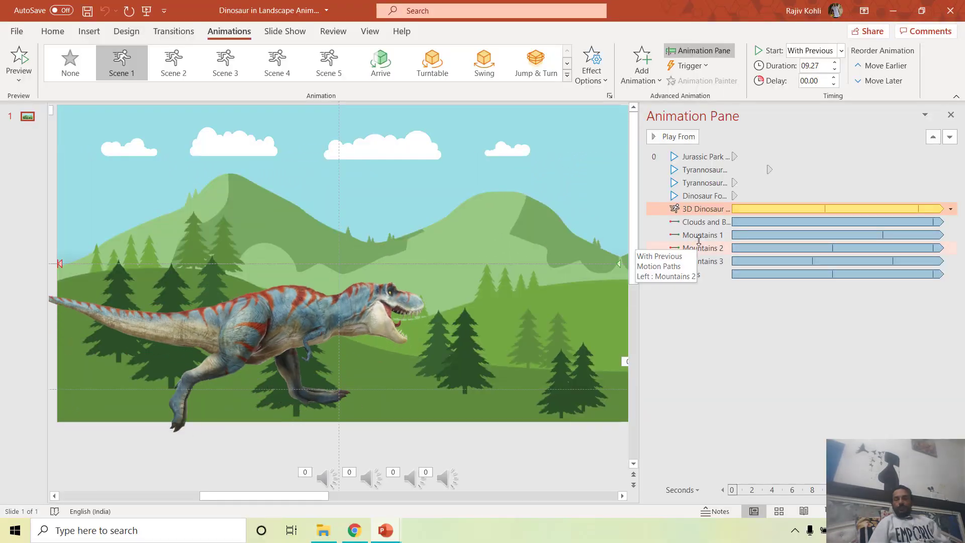
Step: Compare the durations of the Mountains 1, Mountains 2, Mountains 3 and Grass motion paths, and clear the selection
left_click(699, 237)
left_click(700, 236)
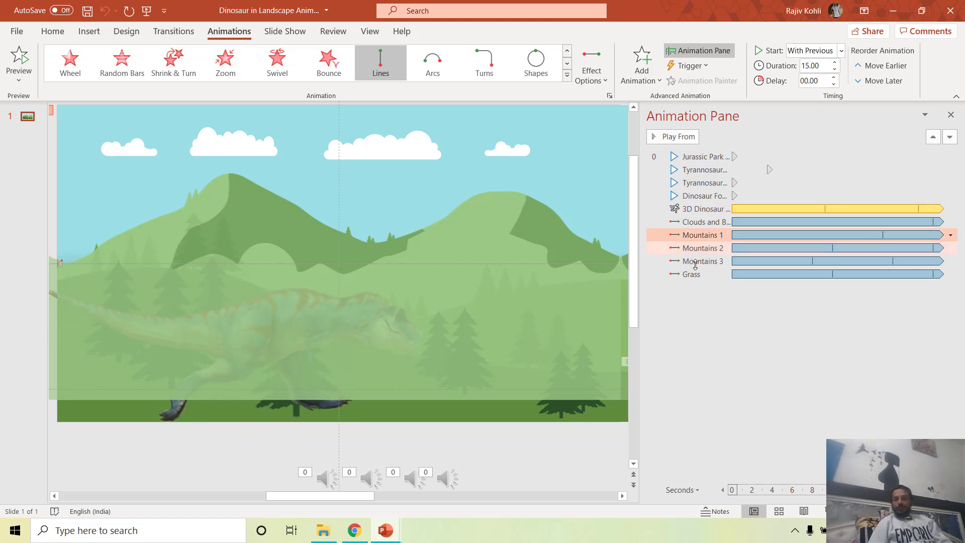
left_click(714, 247)
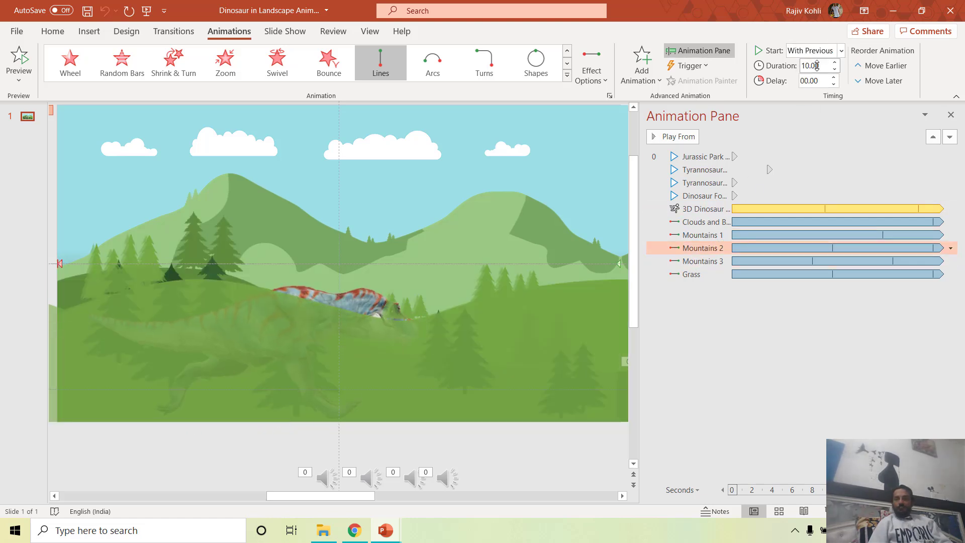
left_click(708, 259)
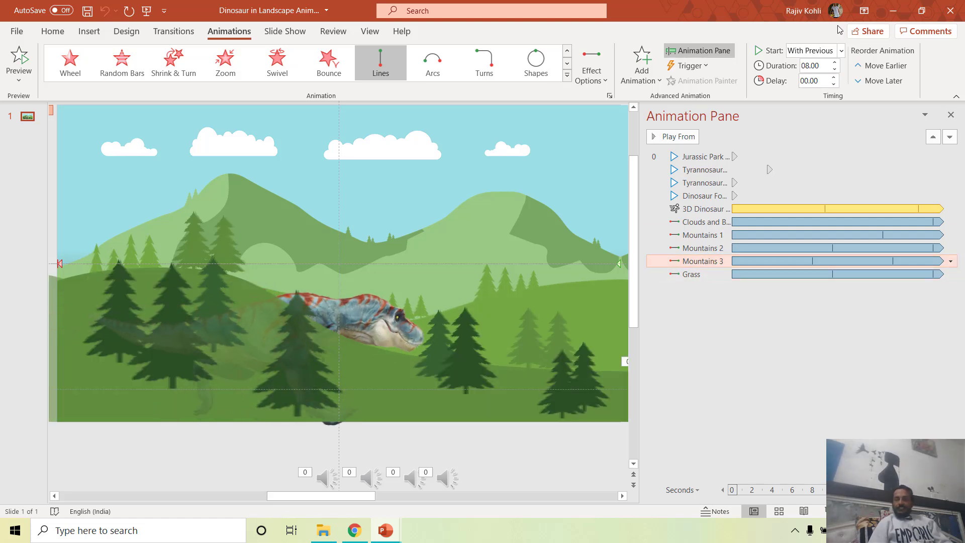
left_click(704, 273)
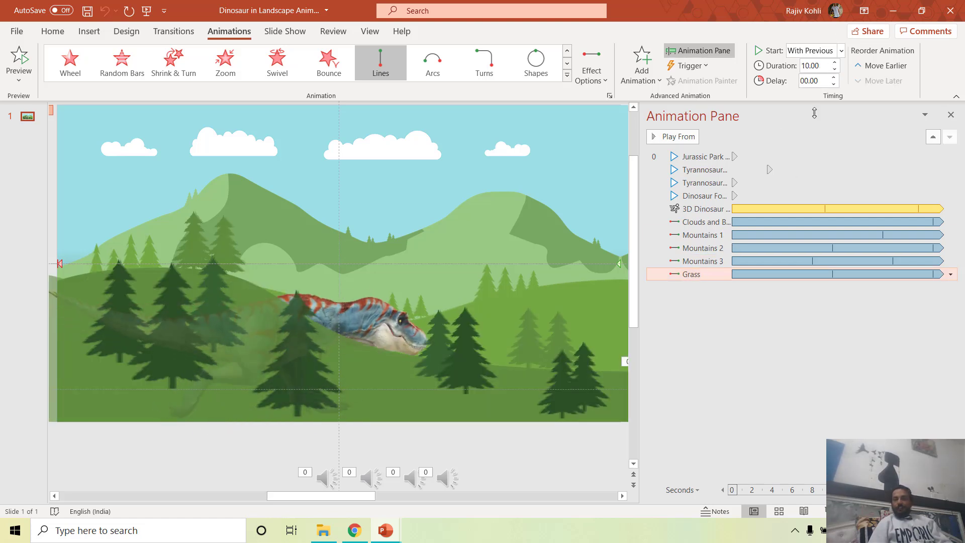
left_click(775, 307)
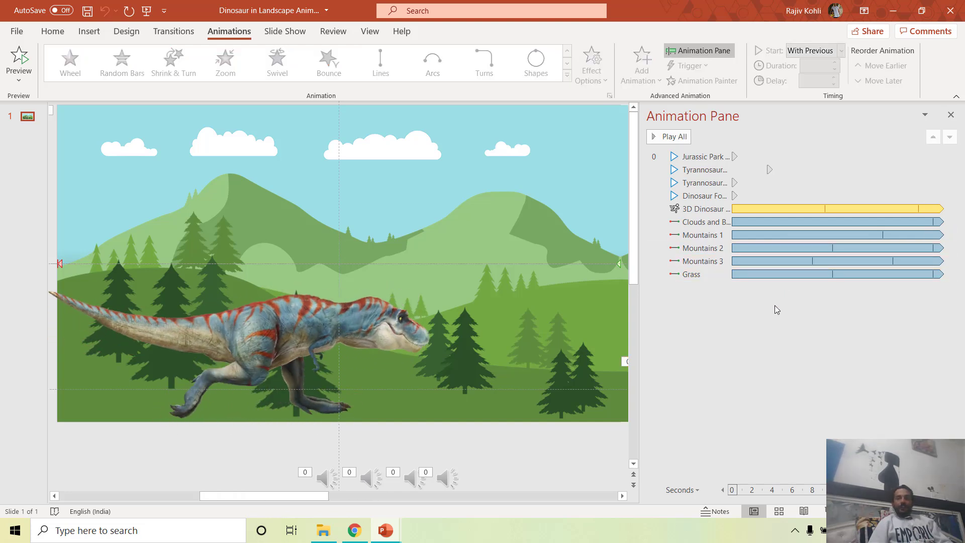
Step: Look at the jungle dinosaur presentation and the Horse Walk Cycle Animation video in Chrome, and return to the landscape presentation in PowerPoint
mouse_move(388, 529)
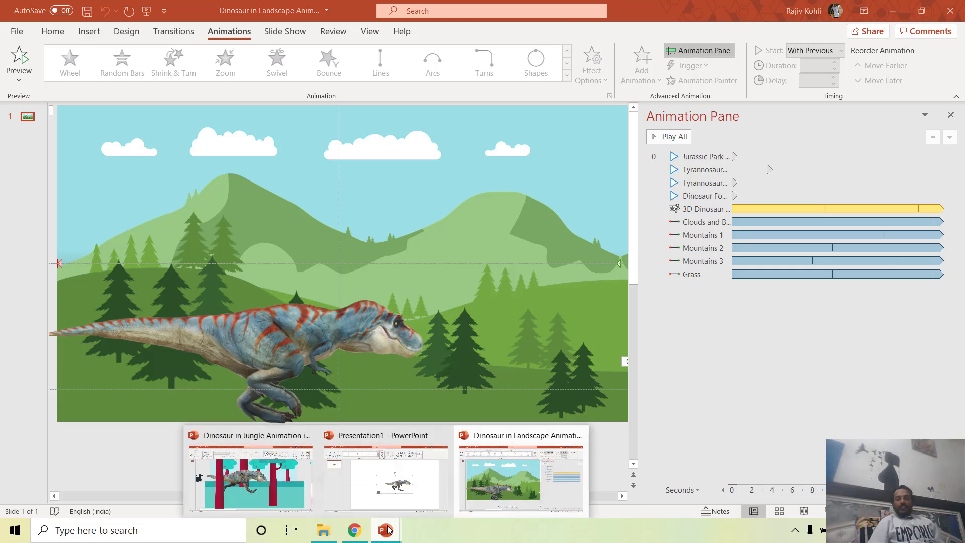
left_click(255, 473)
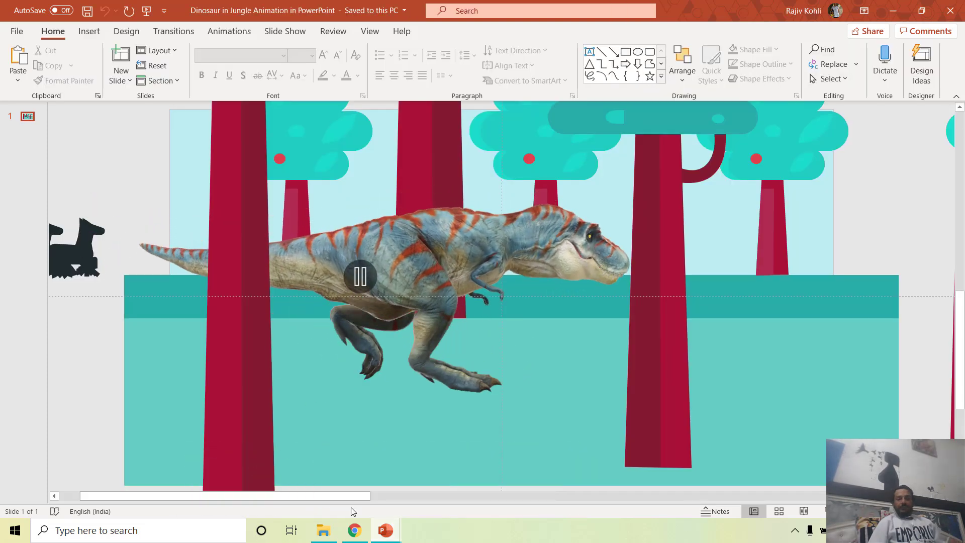
left_click(355, 530)
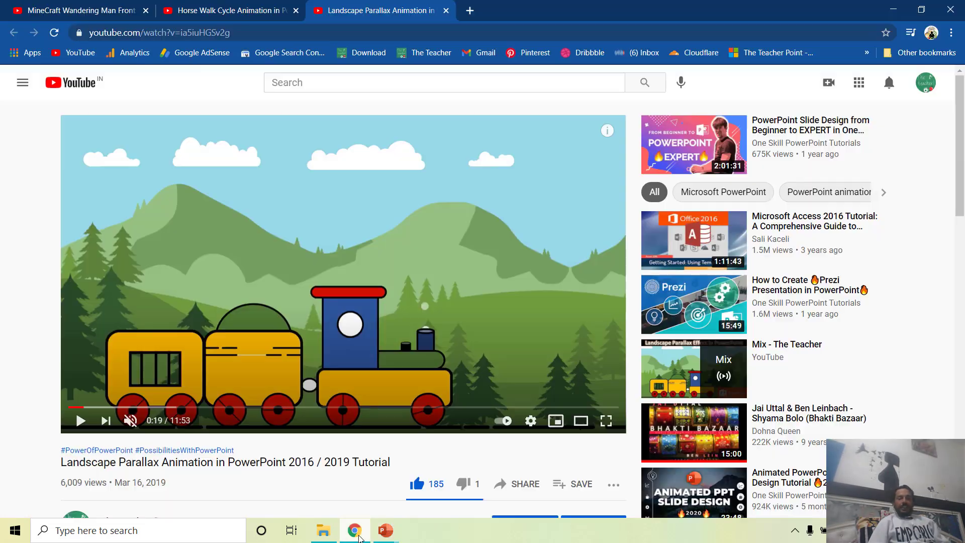
left_click(205, 6)
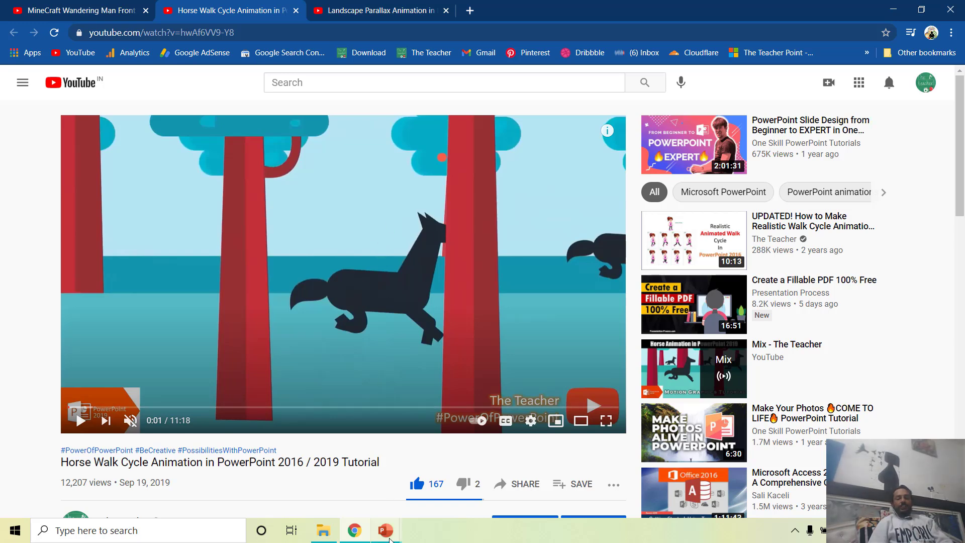
mouse_move(393, 529)
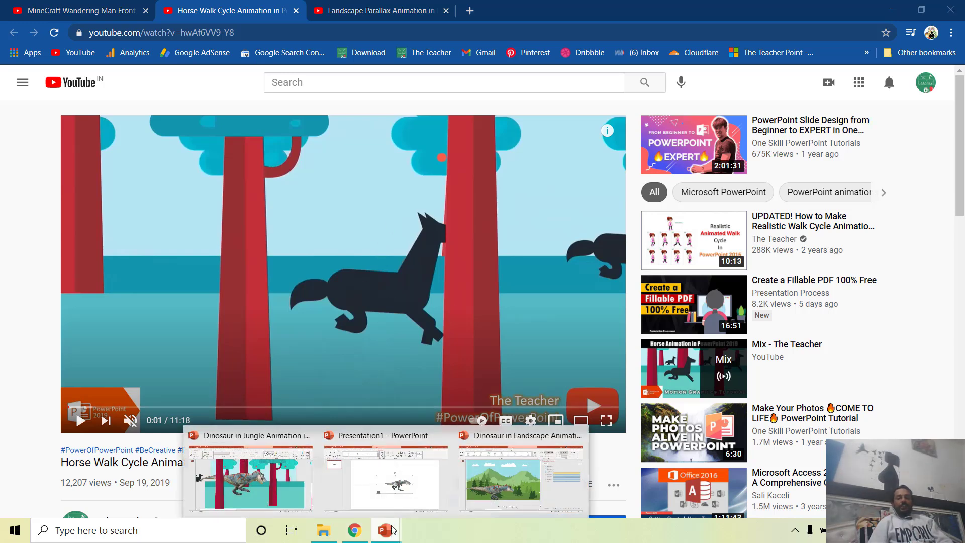
left_click(499, 490)
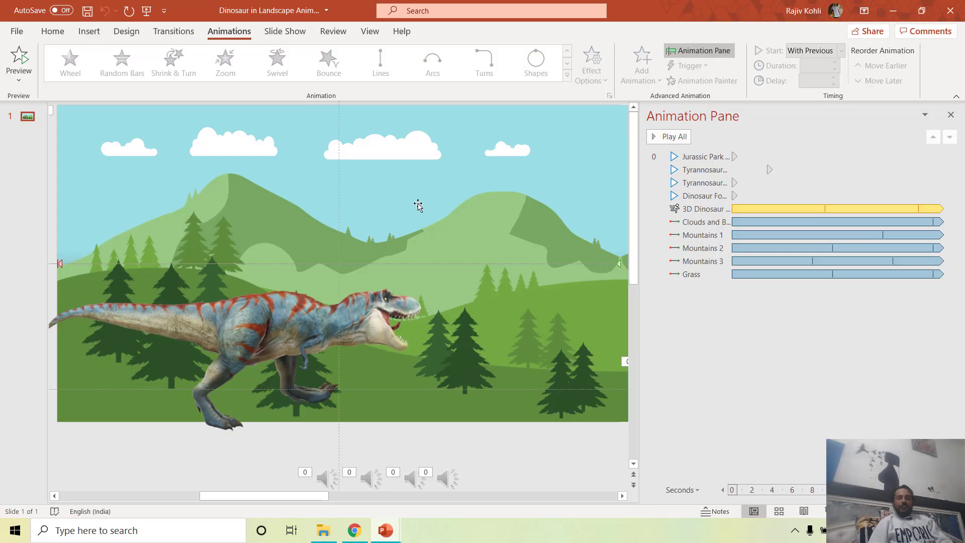
Step: Switch to the jungle dinosaur presentation with its Animation Pane shown, play it as a slide show, and end the show
left_click(393, 530)
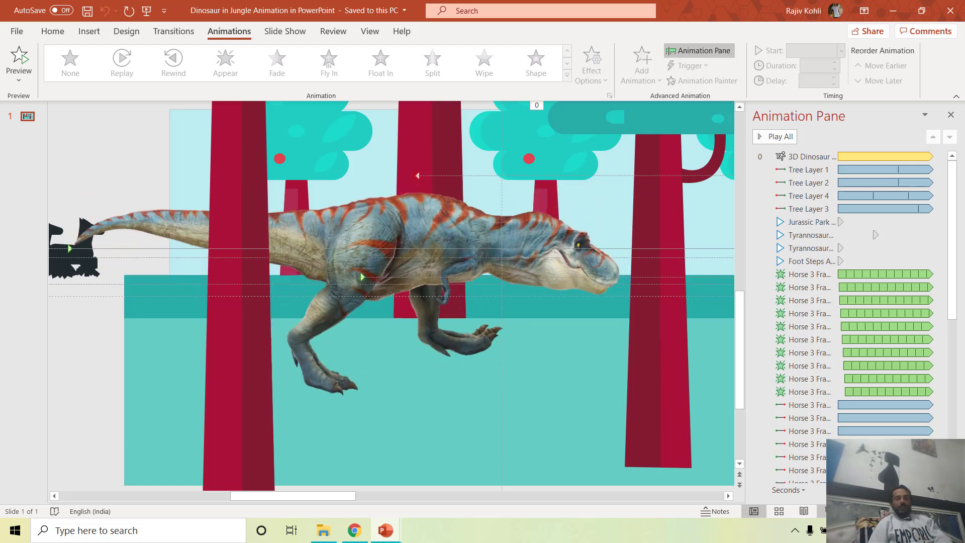
key("F5")
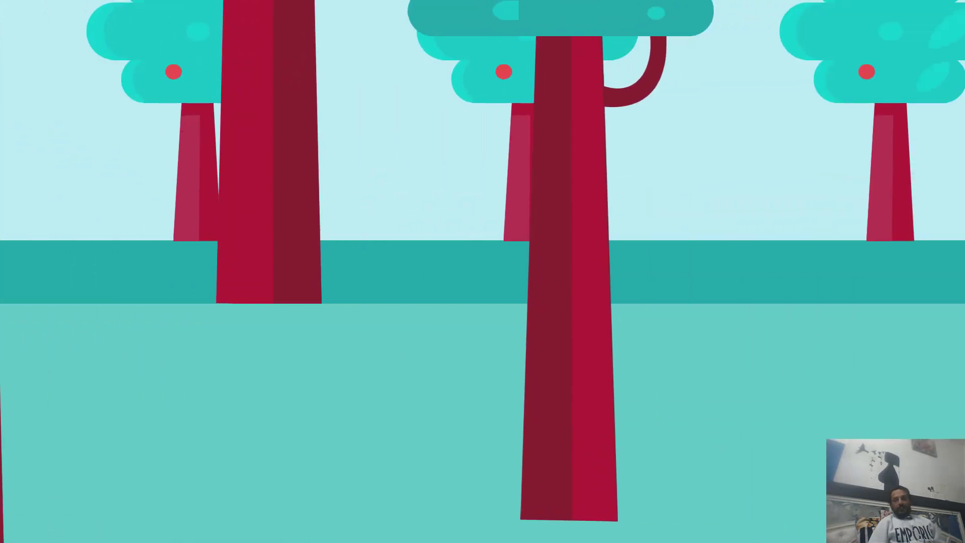
key("Escape")
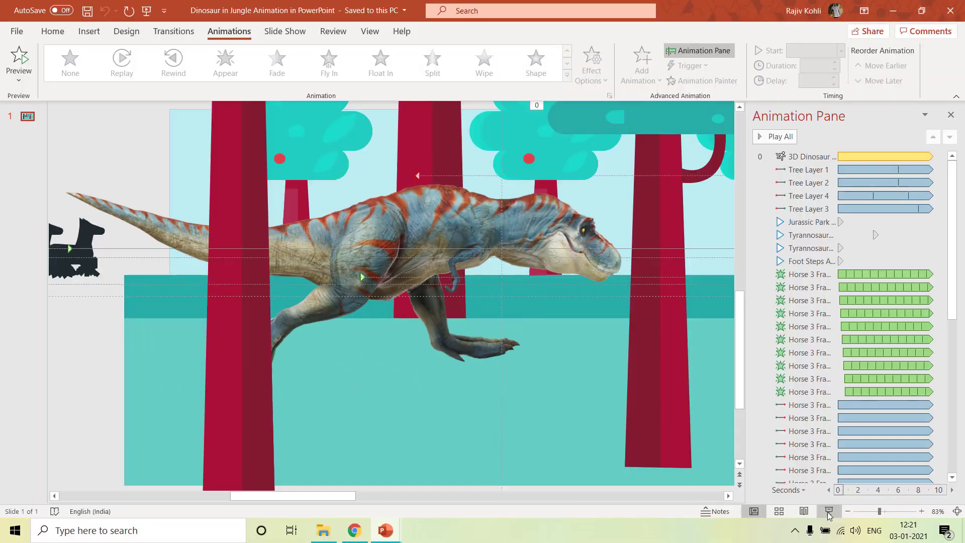